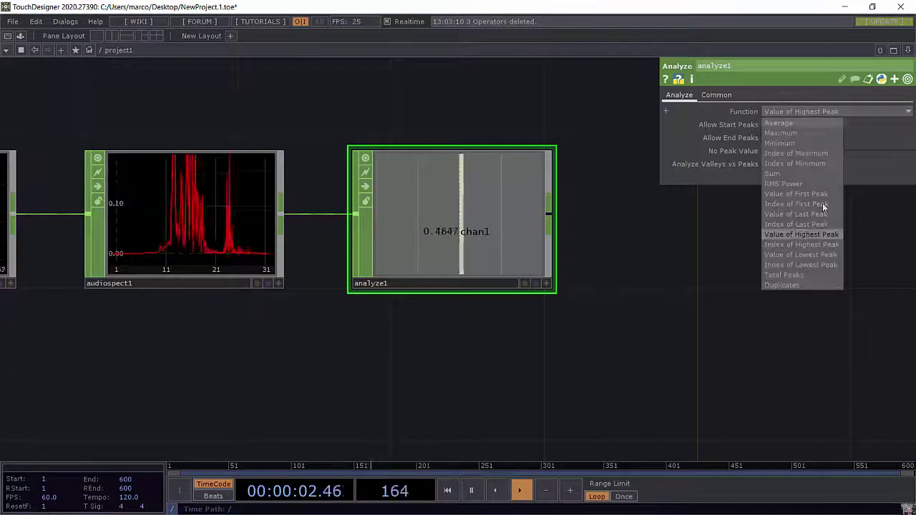
Set the function of the analyze1 operator to Index of Highest Peak
left_click(819, 246)
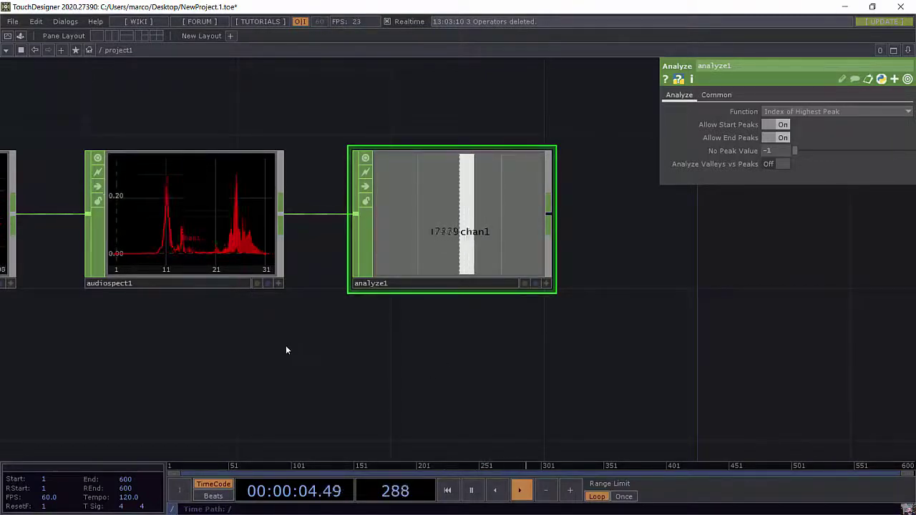
Add a Constant TOP to the network, placed after analyze1
scroll(285, 350, "down", 5)
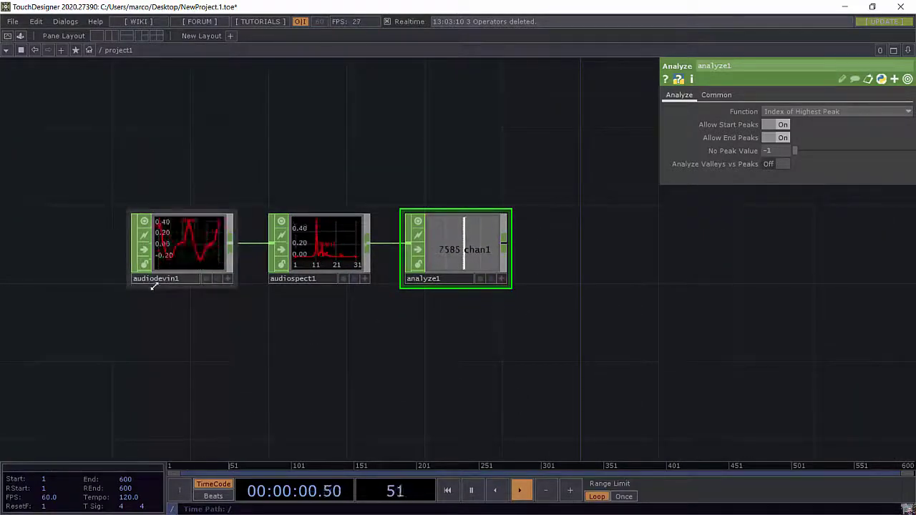
left_click_drag(439, 337, 339, 348)
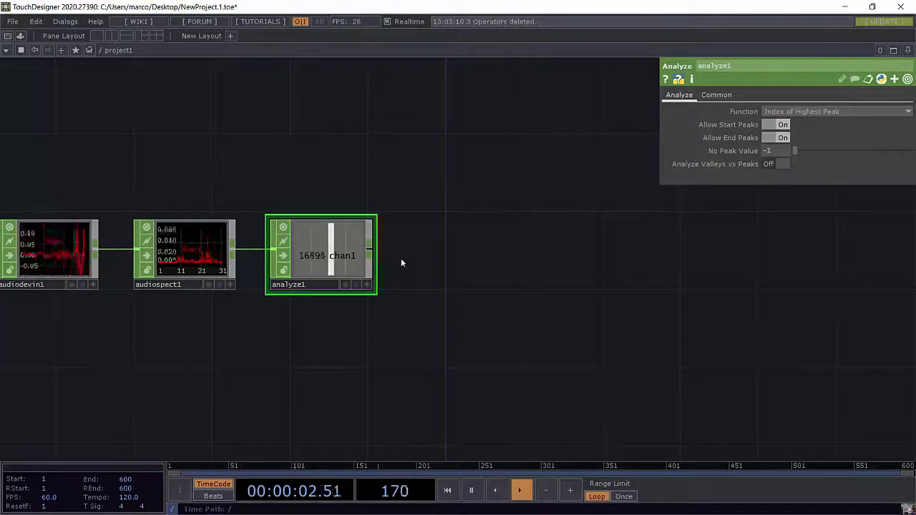
key("Tab")
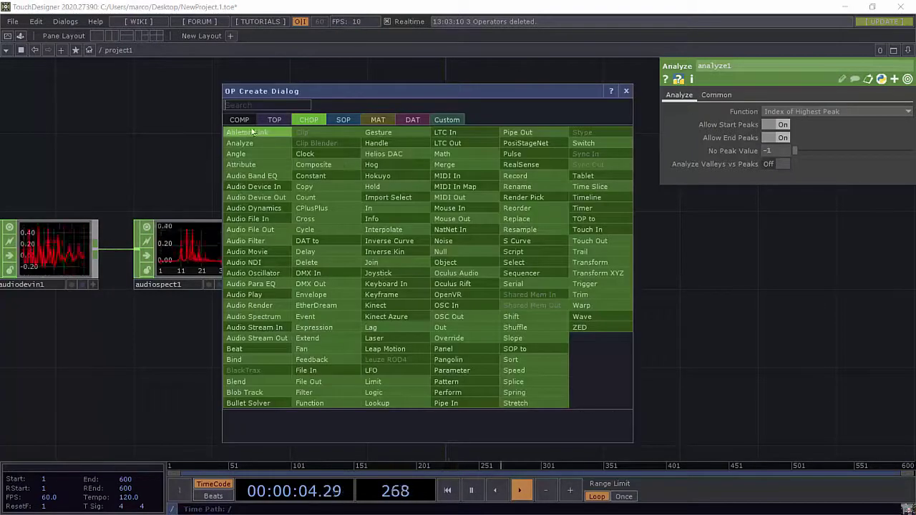
left_click(274, 119)
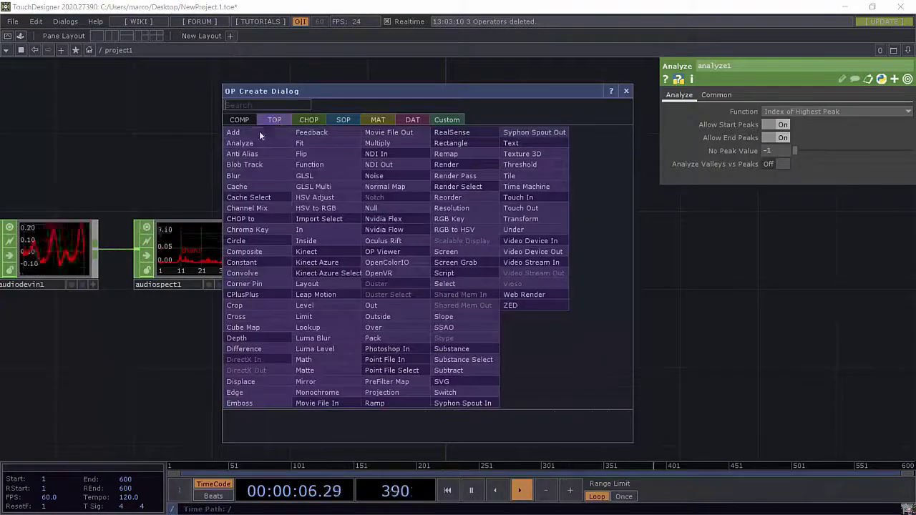
left_click(256, 262)
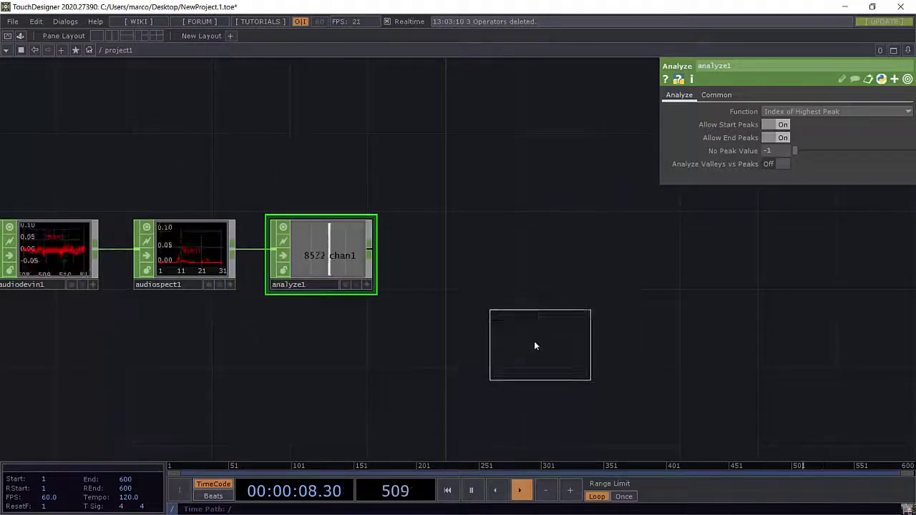
left_click(493, 253)
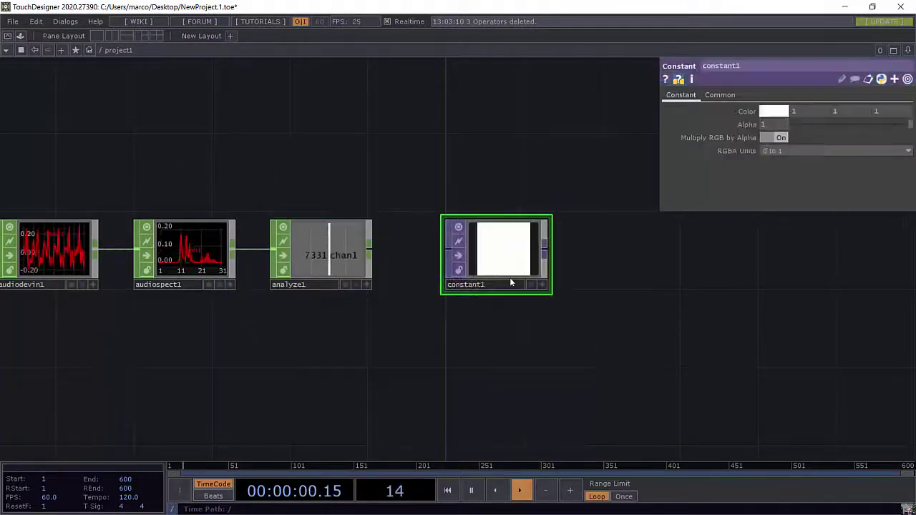
Set constant1's colour to red 0.5, green 0 and blue 0
left_click(797, 111)
type("0")
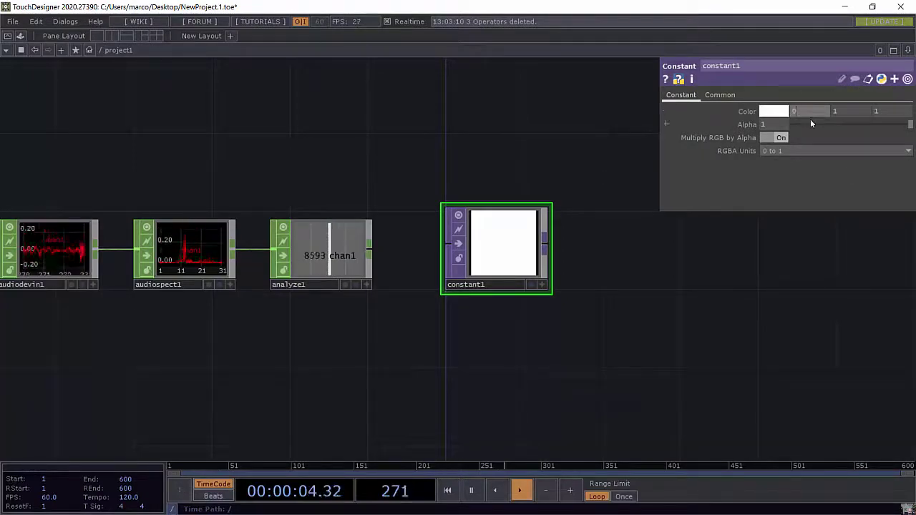
type(".5")
key("Tab")
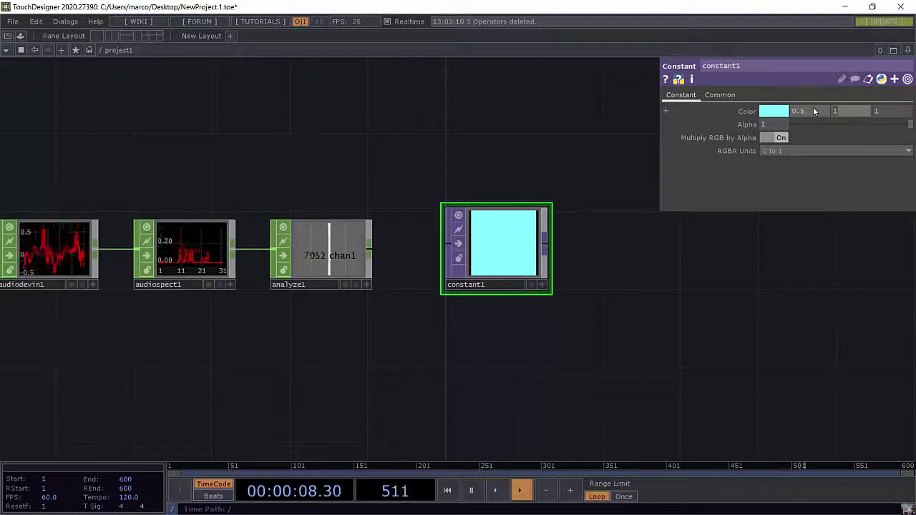
type("0")
key("Tab")
type("0")
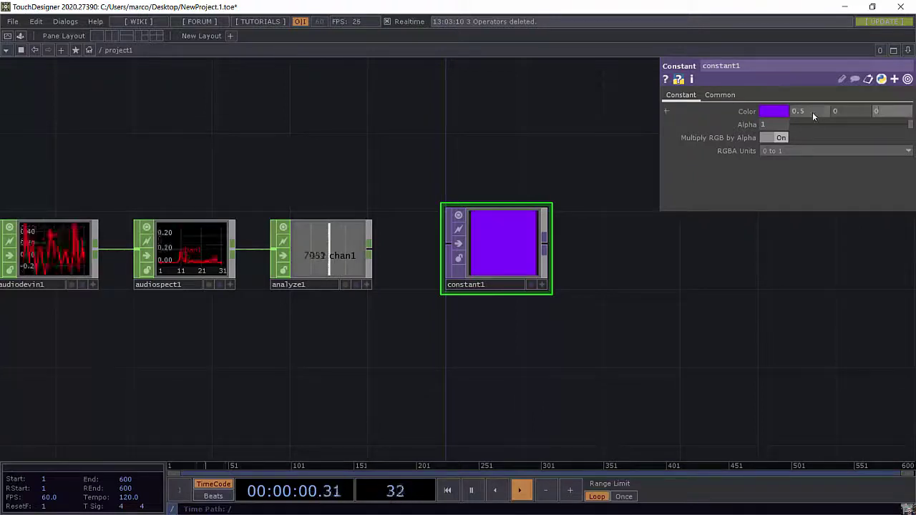
key("Return")
Cycle constant1's colour through pure green and pure blue to black (0, 0, 0) and move the node farther from analyze1
mouse_move(814, 119)
left_mouse_down()
mouse_move(838, 118)
mouse_move(815, 115)
left_mouse_up()
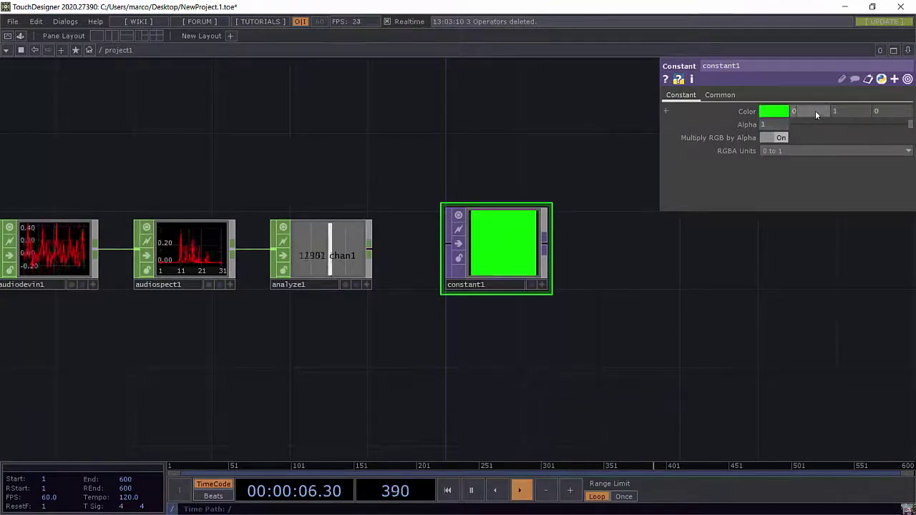
left_click_drag(844, 111, 816, 113)
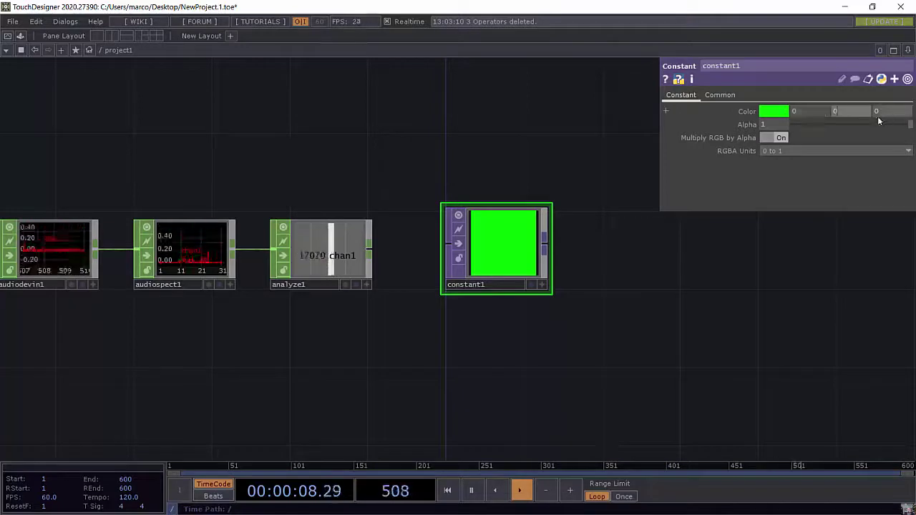
left_click_drag(877, 116, 887, 113)
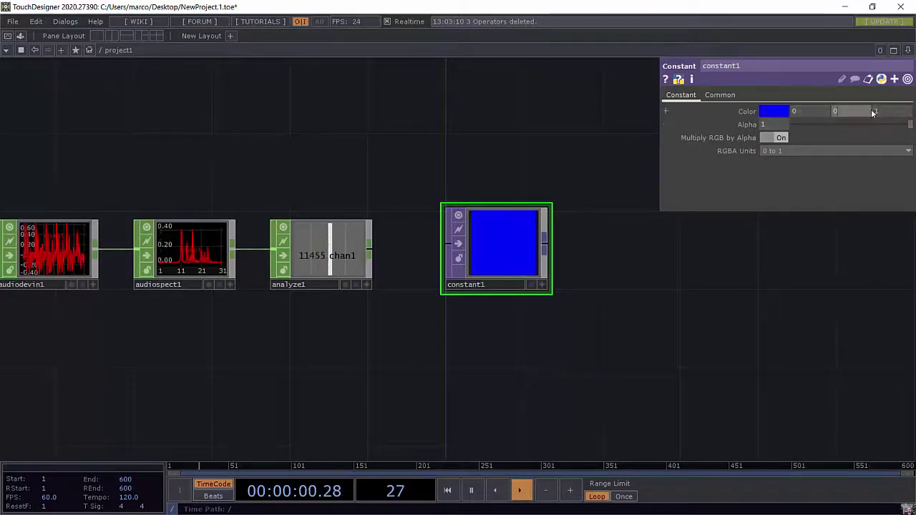
key("ctrl+z")
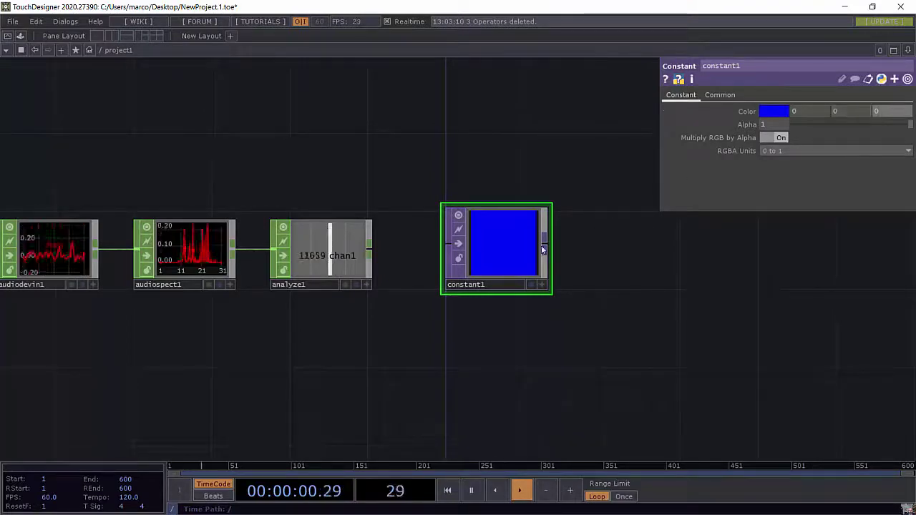
left_click_drag(513, 254, 630, 255)
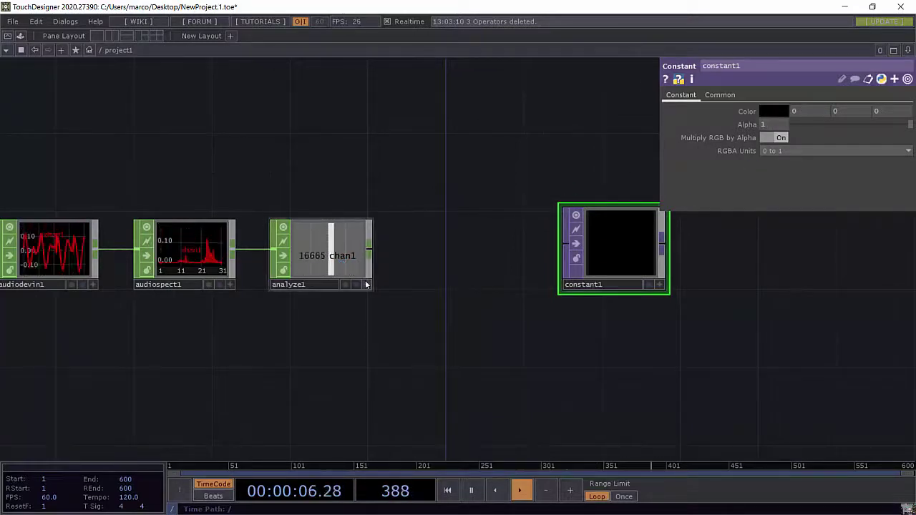
Export analyze1's chan1 to the red, green and blue colour values of constant1 using Export CHOP
left_click_drag(365, 284, 780, 127)
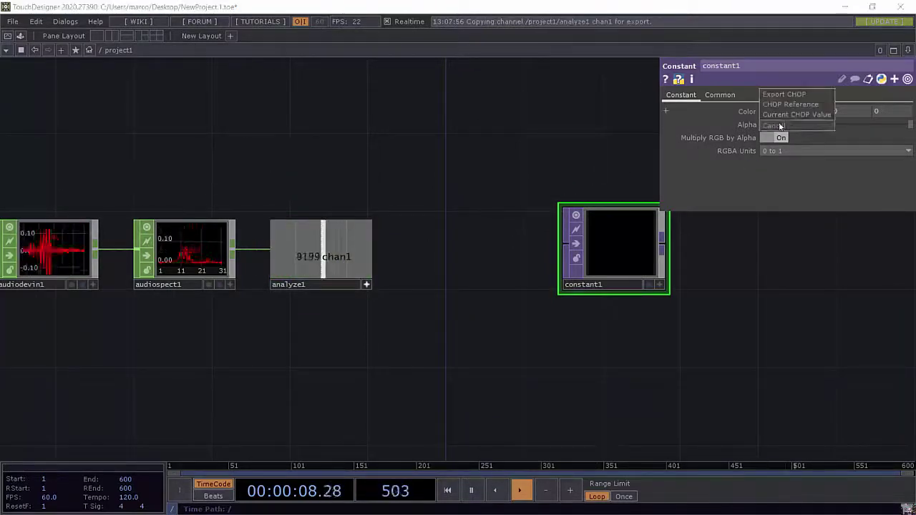
left_click(784, 94)
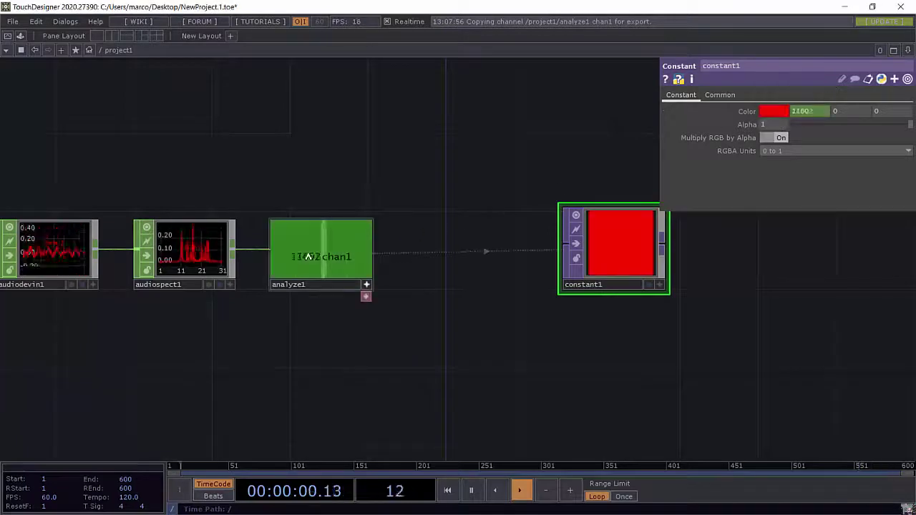
left_click_drag(848, 124, 851, 112)
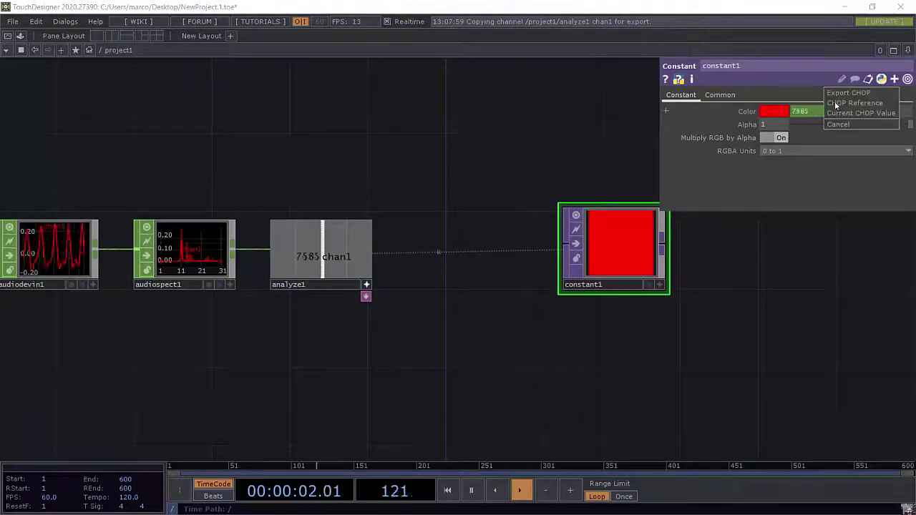
left_click(844, 94)
left_click_drag(362, 235, 880, 111)
left_click(876, 100)
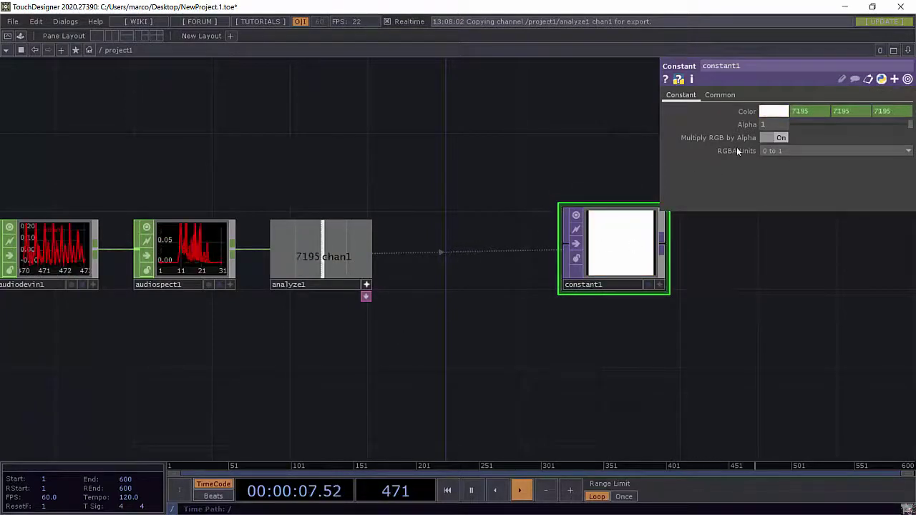
Remove the analyze1 exports from constant1's colour by switching colorr, colorg and colorb back to constant values
left_click(805, 113)
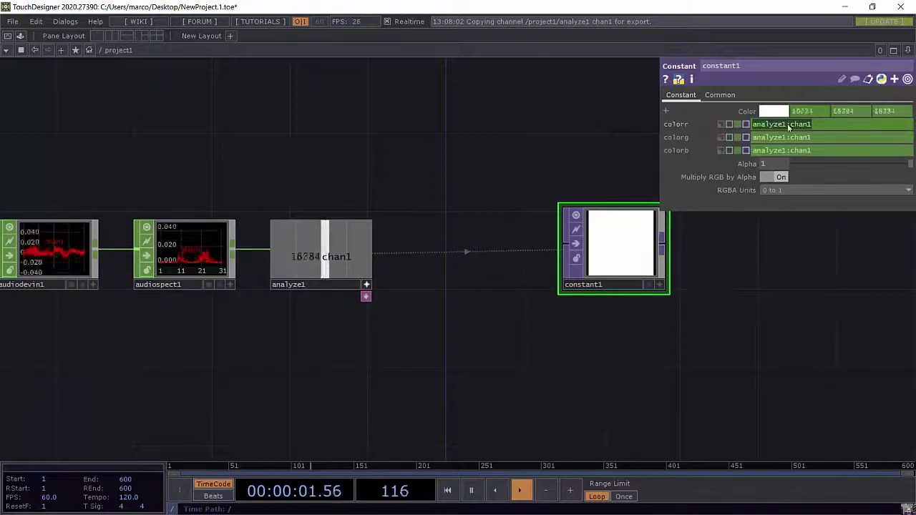
left_click(725, 126)
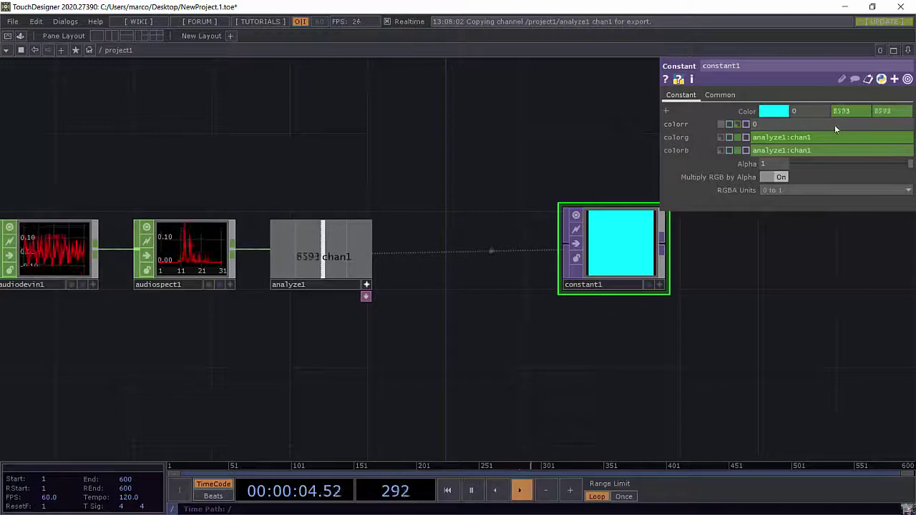
left_click(721, 136)
left_click(665, 111)
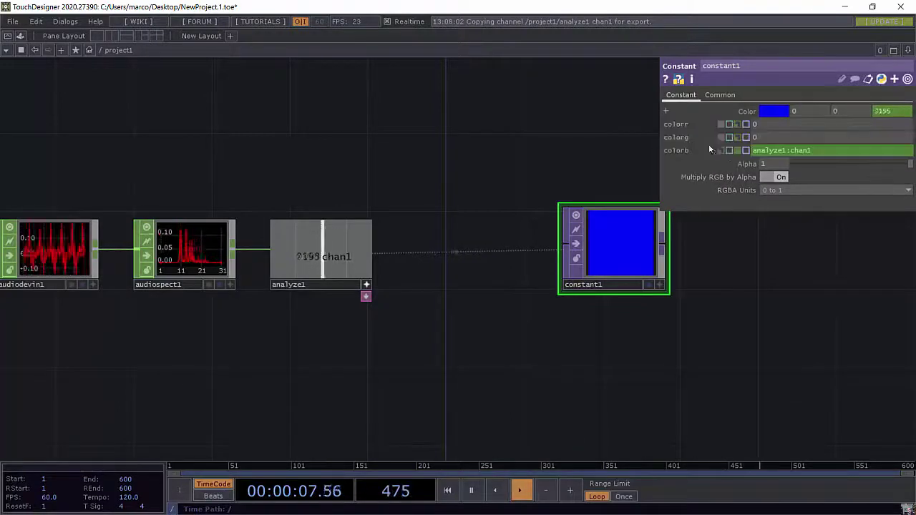
left_click(720, 150)
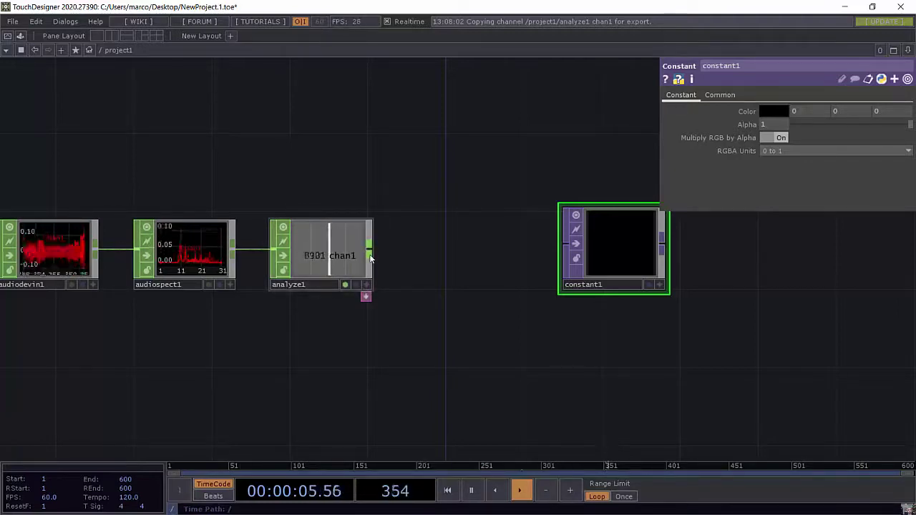
Append a Math CHOP to the output of analyze1, placed before constant1
right_click(369, 256)
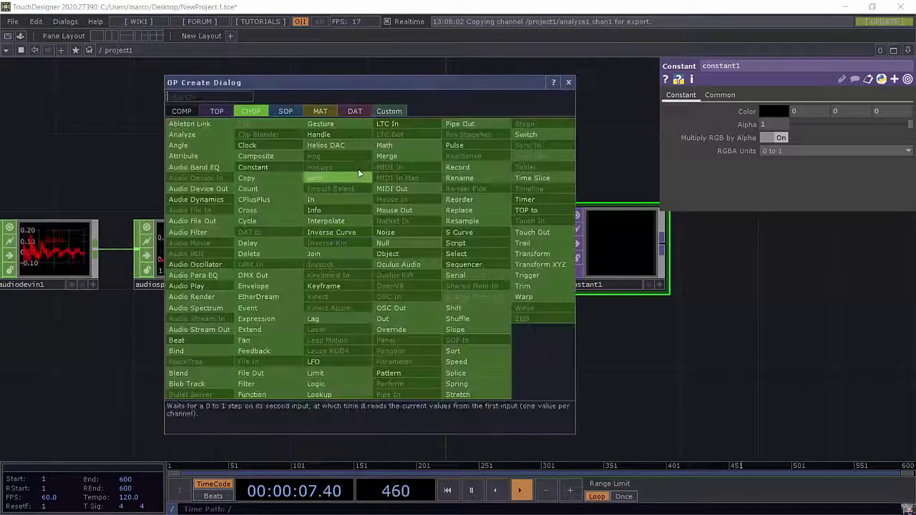
left_click(404, 155)
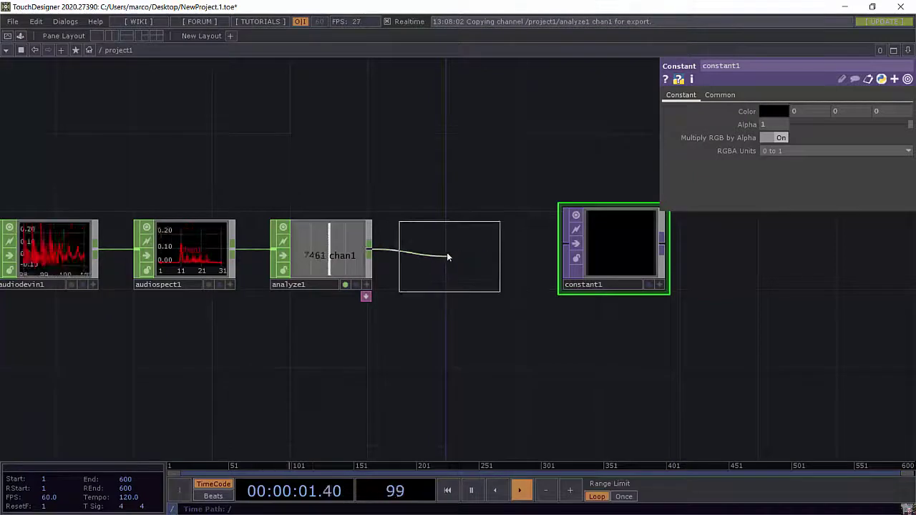
left_click(437, 255)
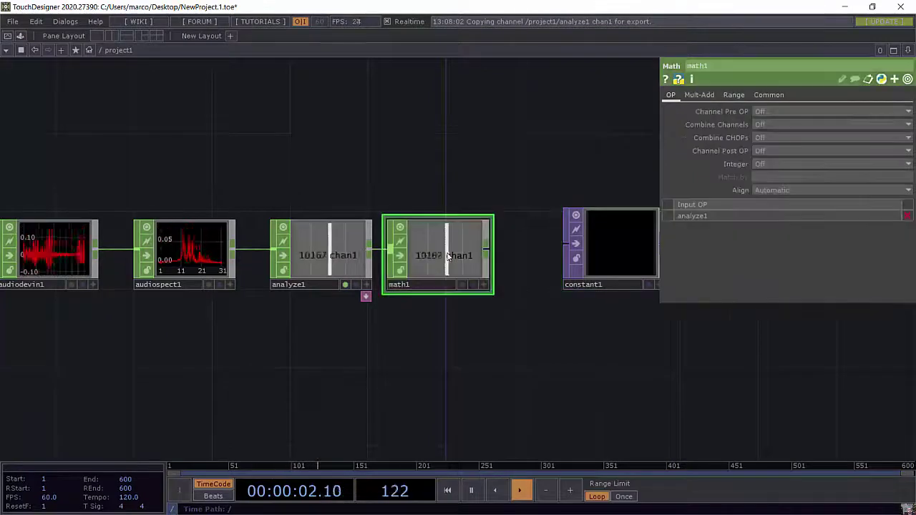
Set math1's From Range to 0–20000 and move the node midway between analyze1 and constant1
left_click(735, 95)
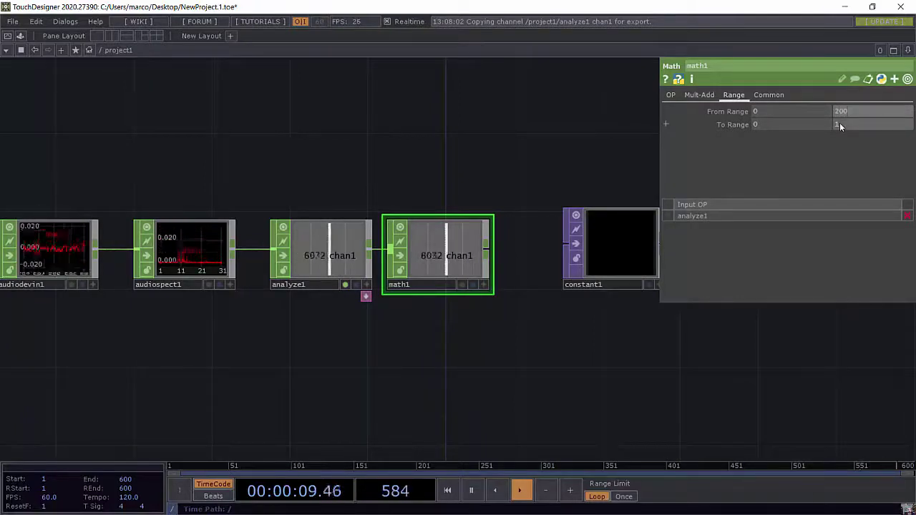
type("0")
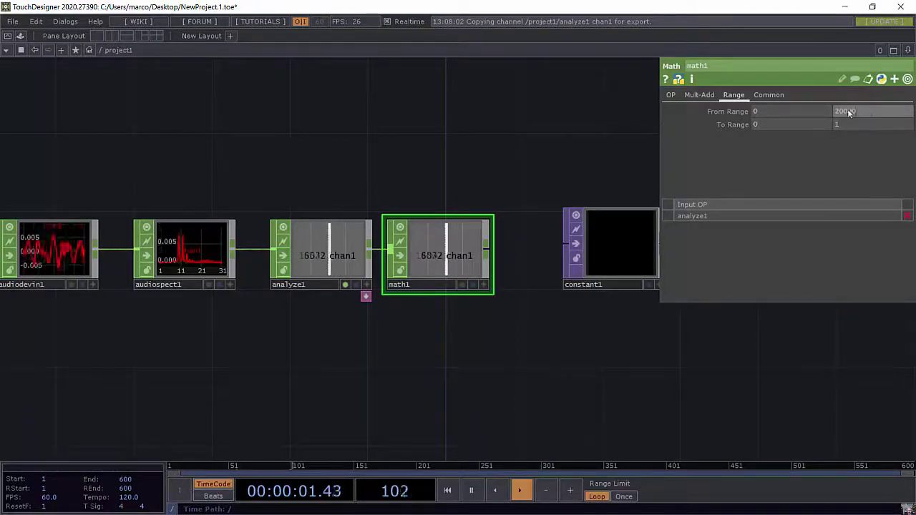
key("Return")
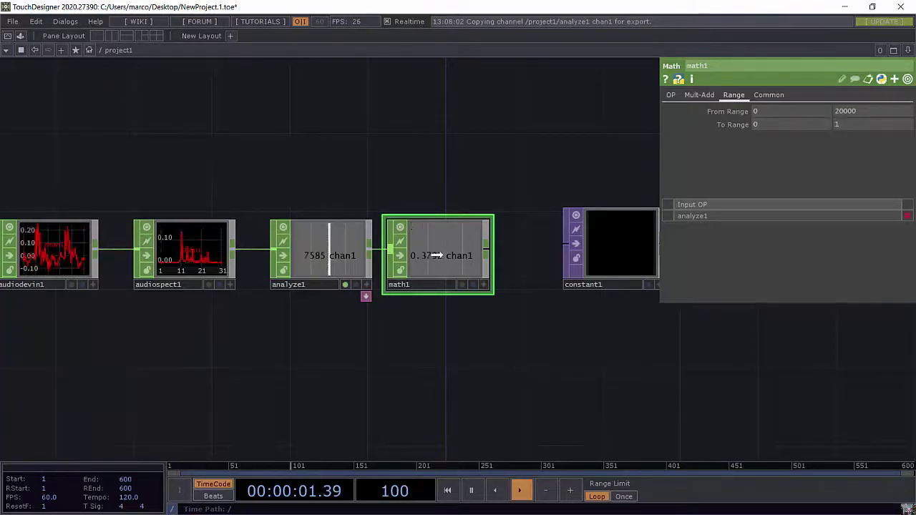
left_click_drag(411, 226, 444, 259)
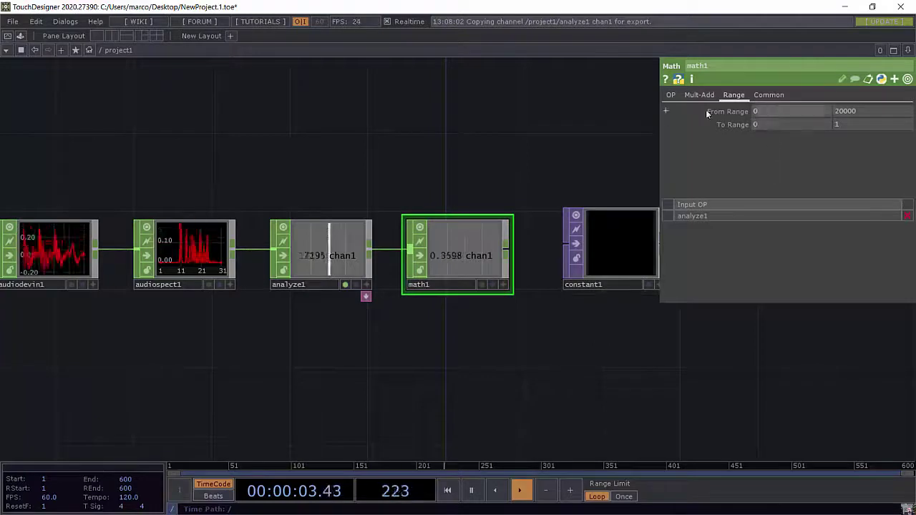
Export math1's chan1 to the red colour value of constant1 using Export CHOP
left_click_drag(563, 183, 436, 260)
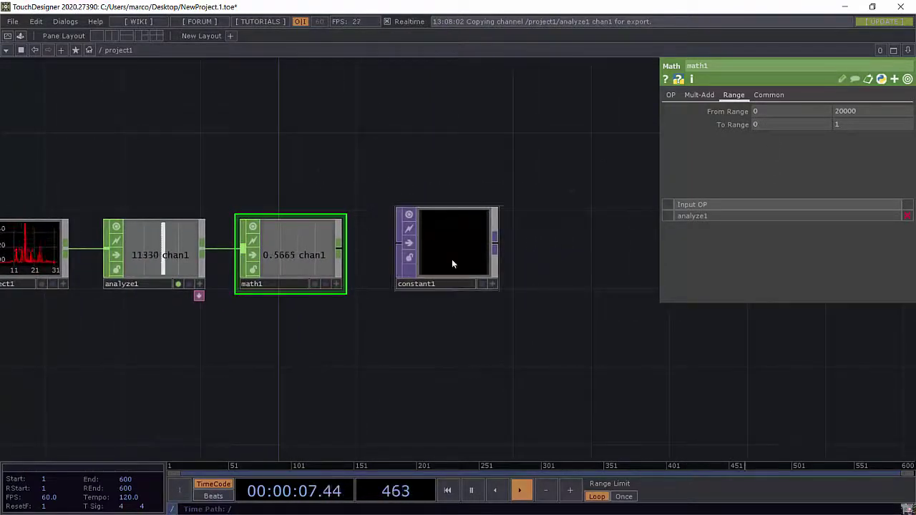
left_click(462, 269)
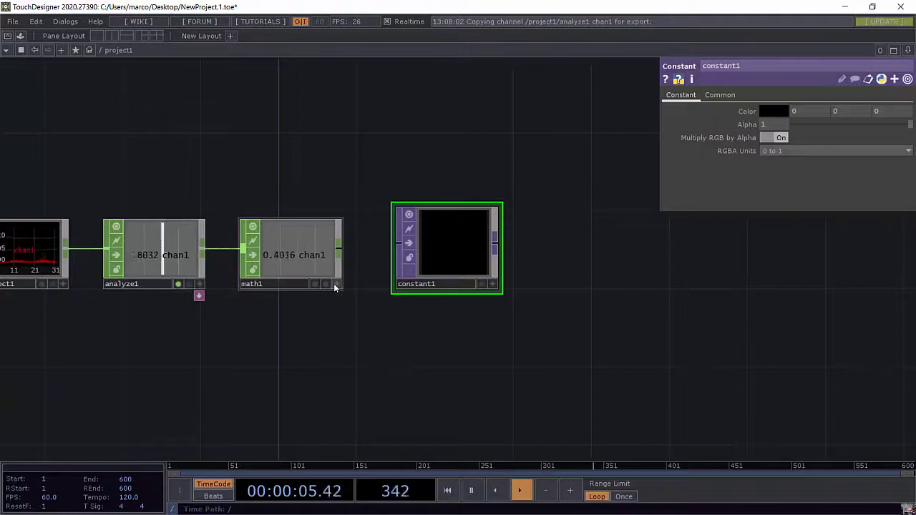
left_click_drag(320, 271, 810, 108)
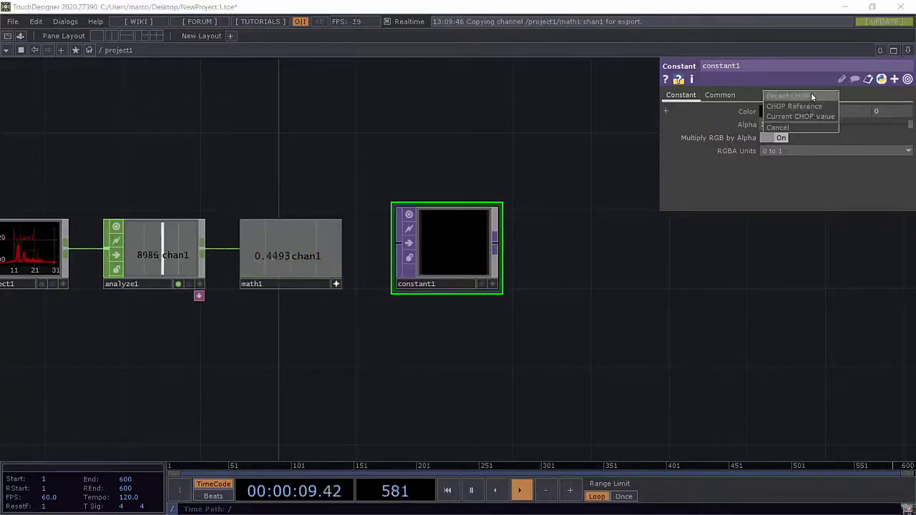
left_click(810, 93)
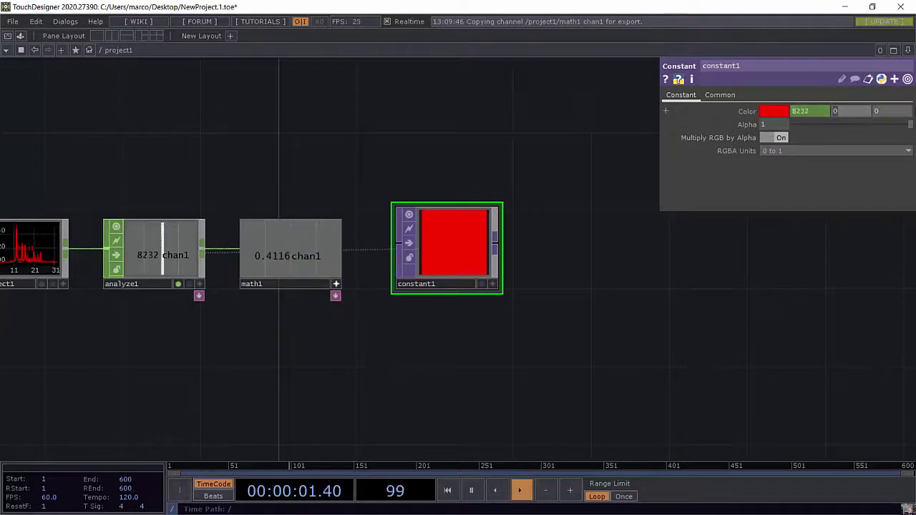
Set the green and blue colour values of constant1 to 1
left_click(847, 110)
type("1")
key("Return")
type("1")
key("Return")
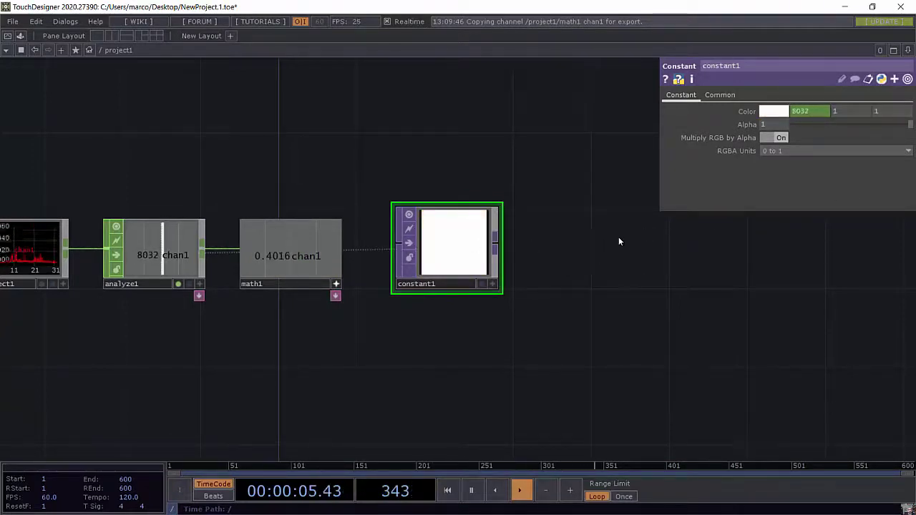
Try to replace the existing export on constant1's red colour value with math1's chan1 using Export CHOP
left_click(336, 284)
left_click_drag(296, 265, 806, 102)
left_click(807, 95)
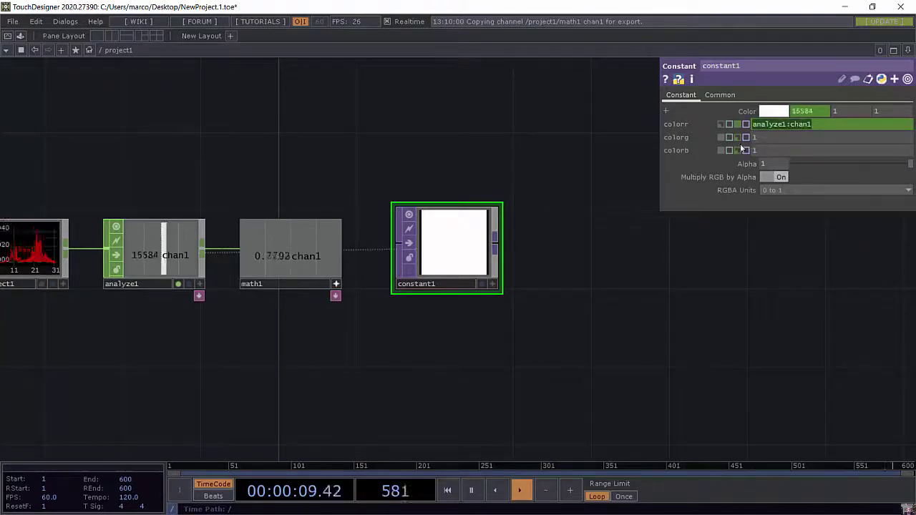
Link math1's chan1 to the red colour value of constant1 as a CHOP Reference
left_click(666, 111)
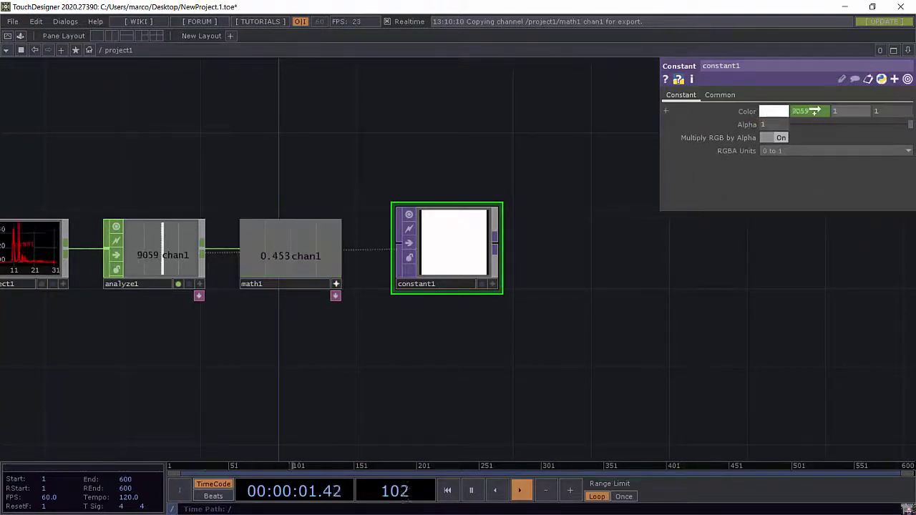
left_click_drag(801, 111, 802, 111)
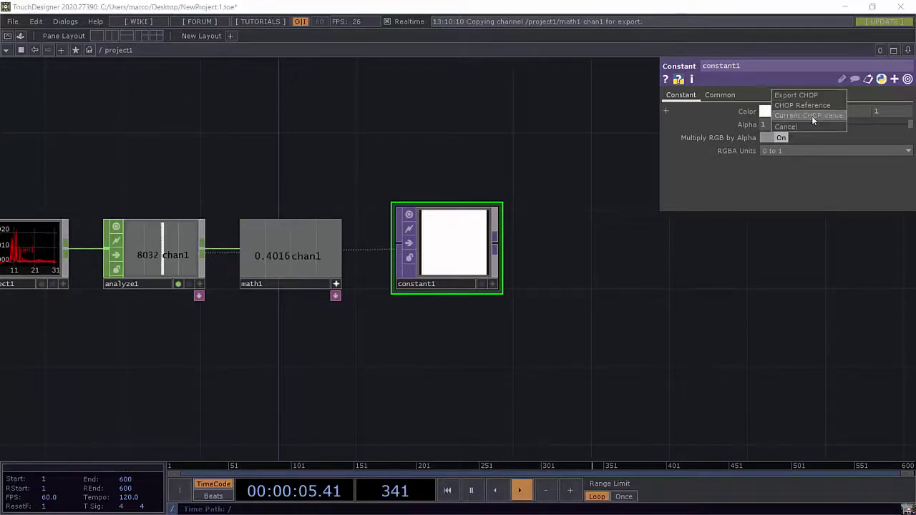
left_click(812, 102)
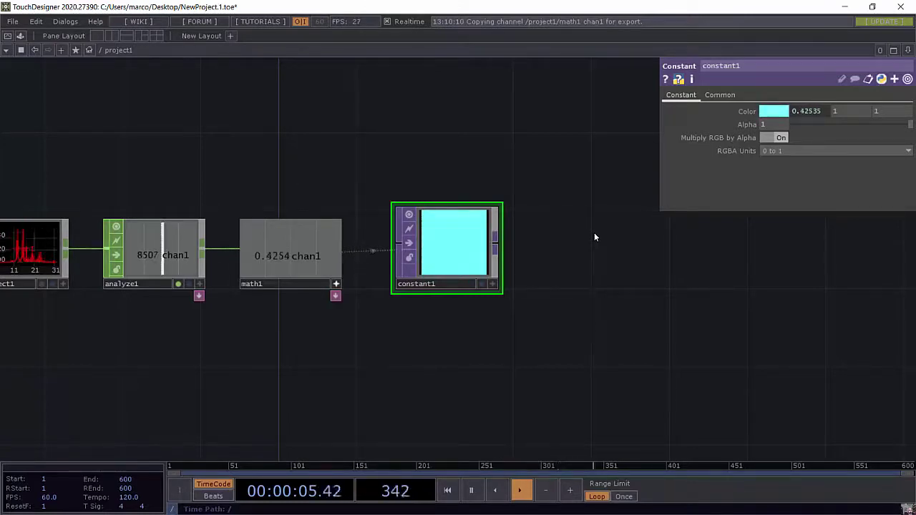
Append an HSV to RGB TOP to the output of constant1, placed directly after it
right_click(493, 241)
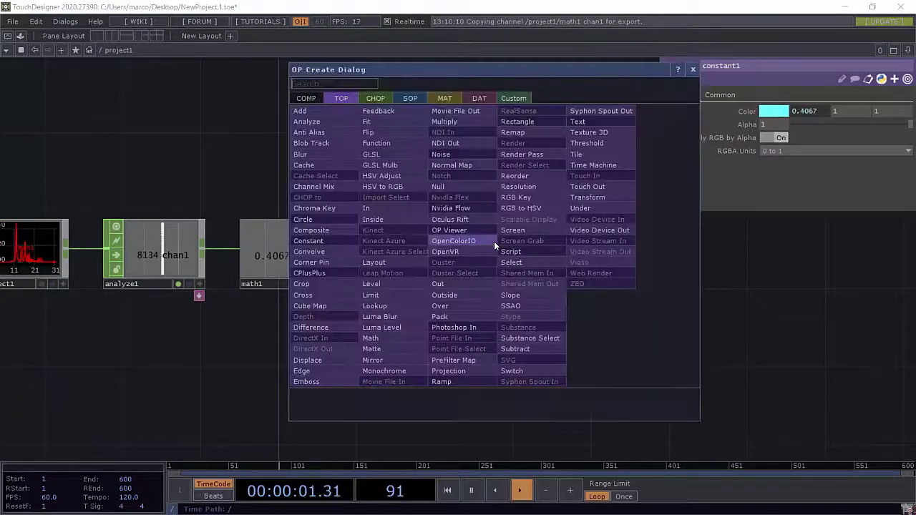
type("hs")
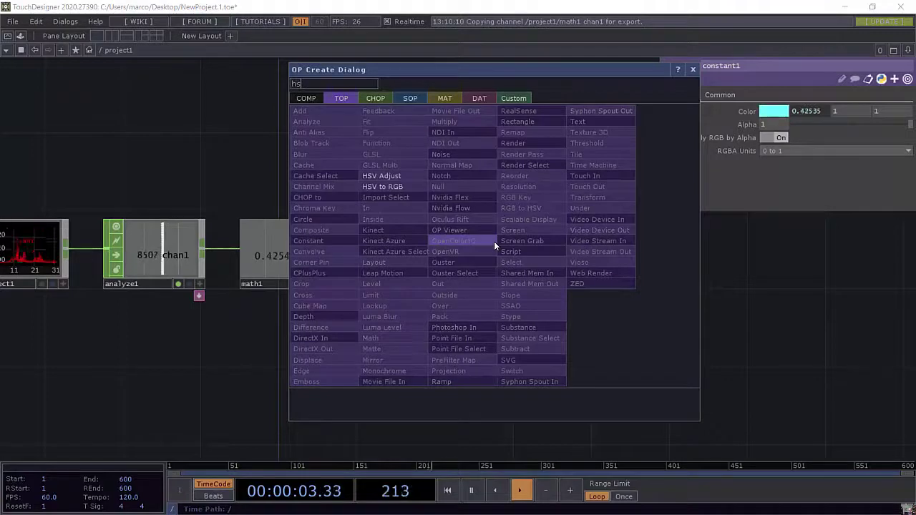
left_click(388, 184)
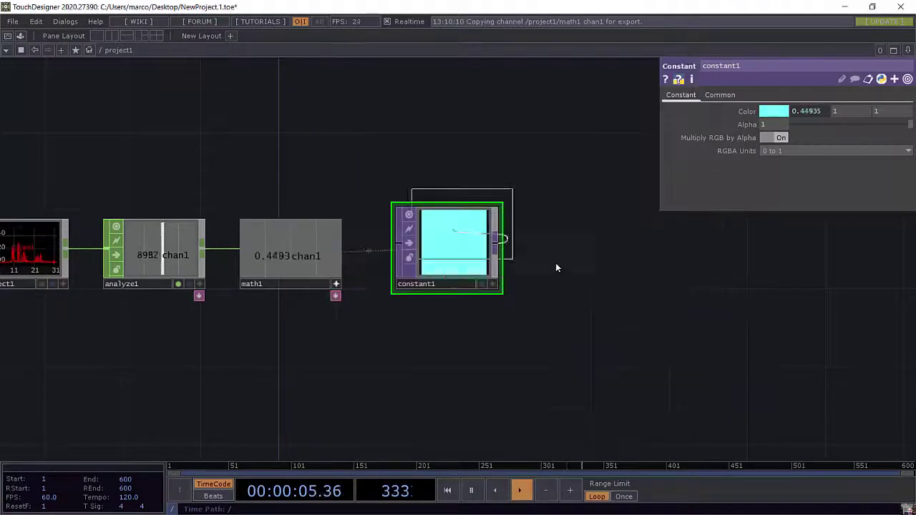
left_click(582, 254)
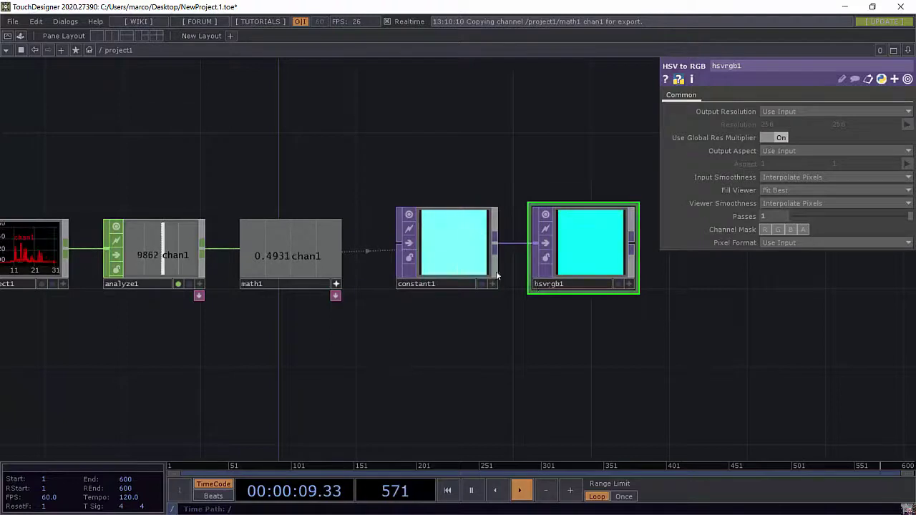
left_click(475, 265)
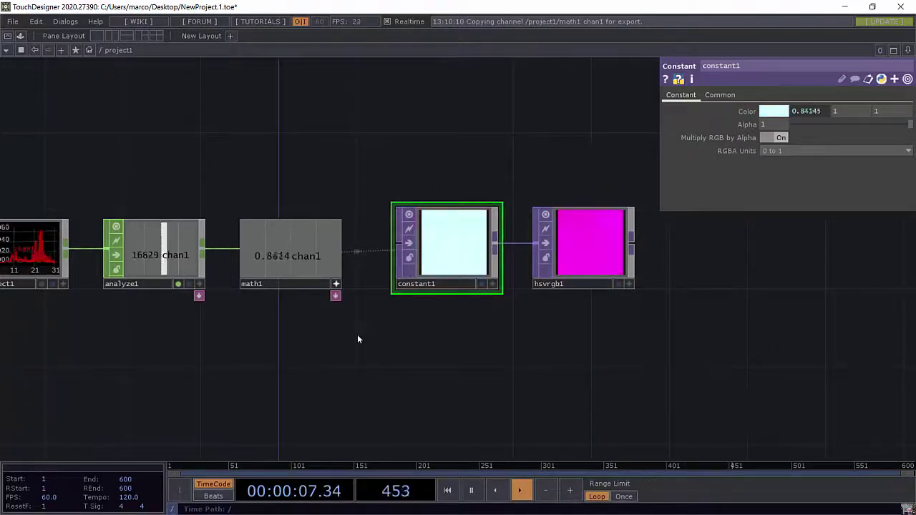
left_click_drag(358, 335, 569, 337)
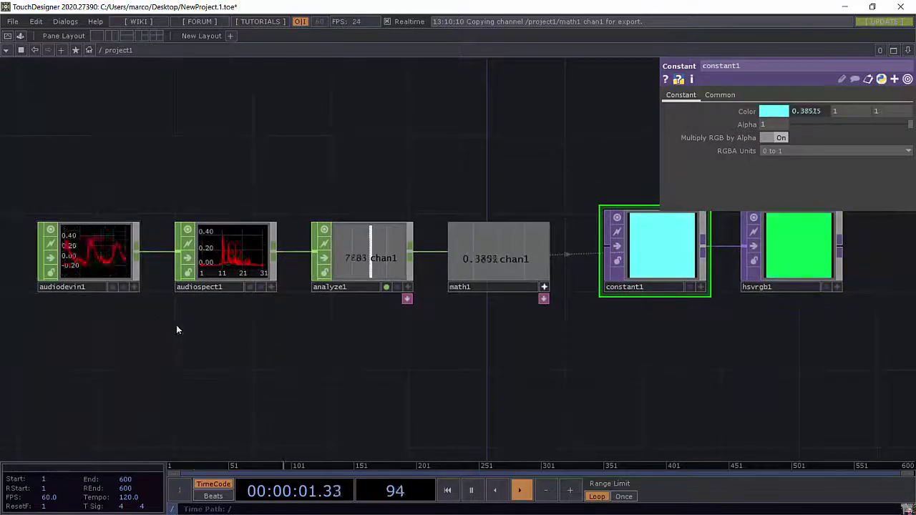
left_click_drag(237, 363, 170, 358)
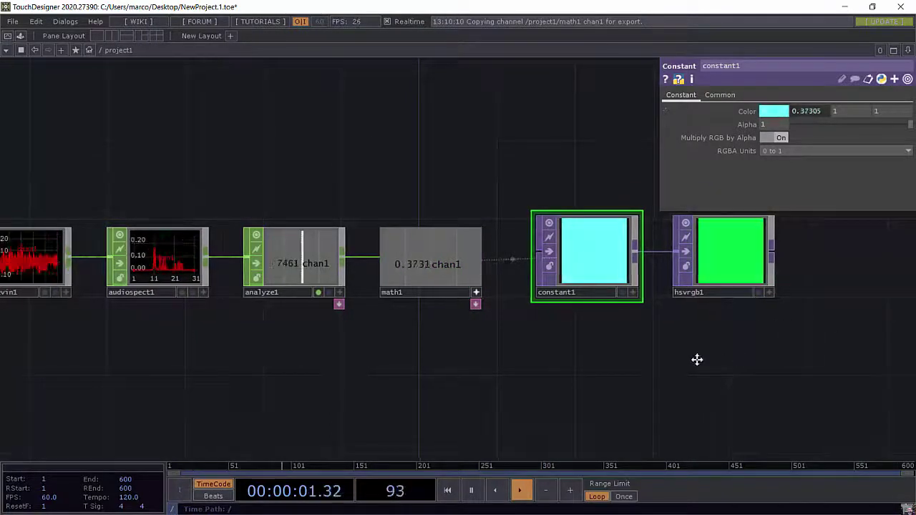
left_click_drag(847, 332, 652, 341)
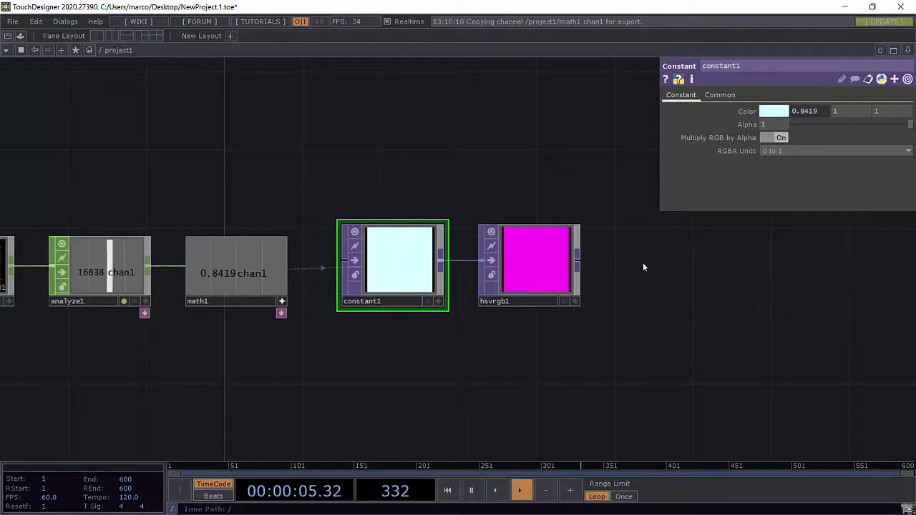
Append a TOP to CHOP to the output of hsvrgb1, placed directly after it in the chain
left_click_drag(610, 272, 400, 279)
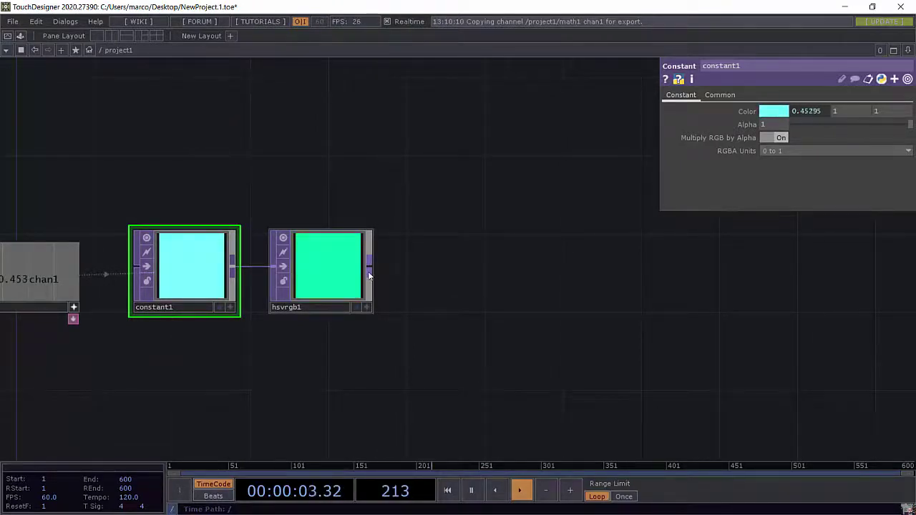
right_click(367, 271)
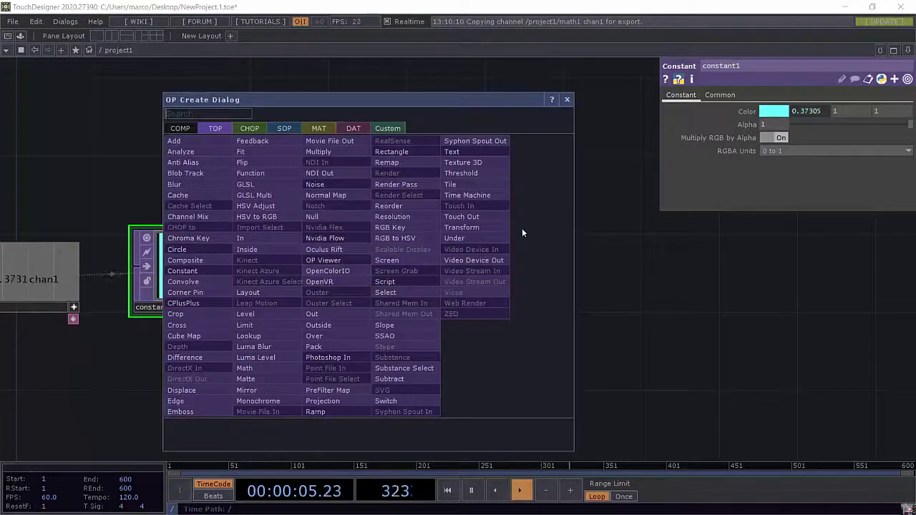
left_click(250, 130)
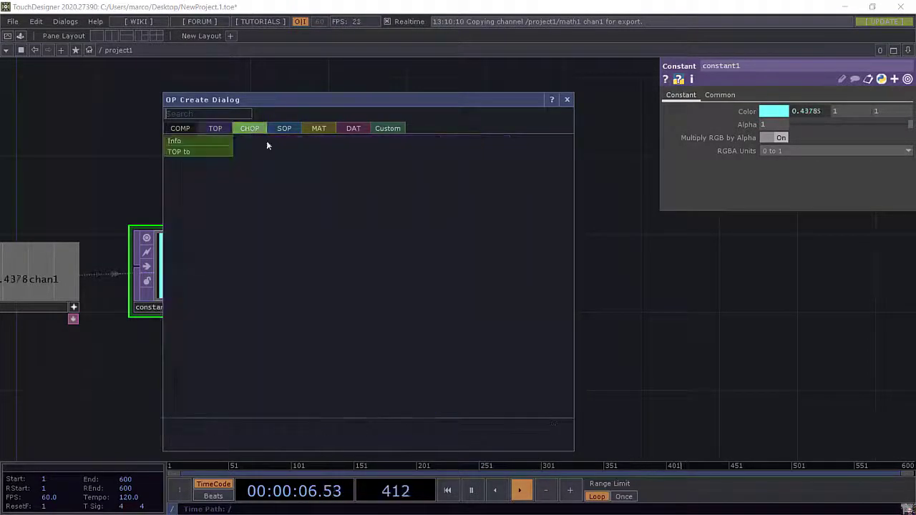
left_click(205, 152)
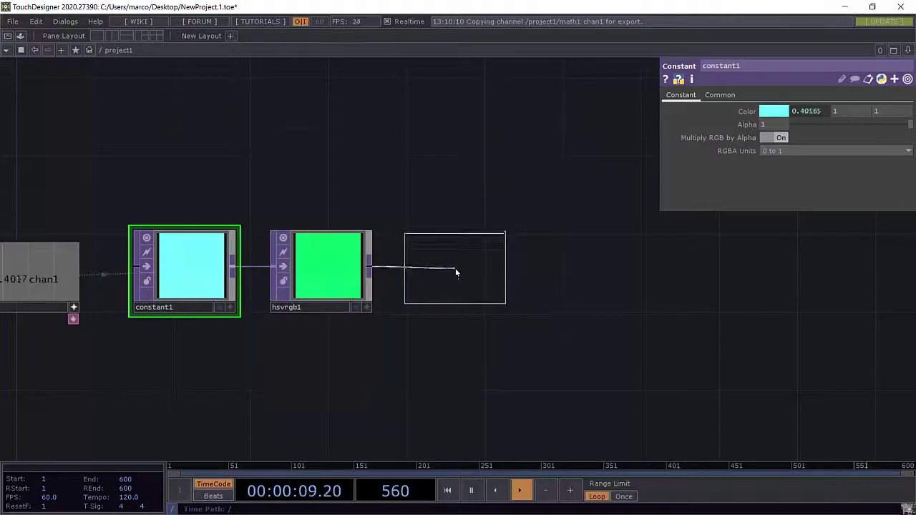
left_click(456, 272)
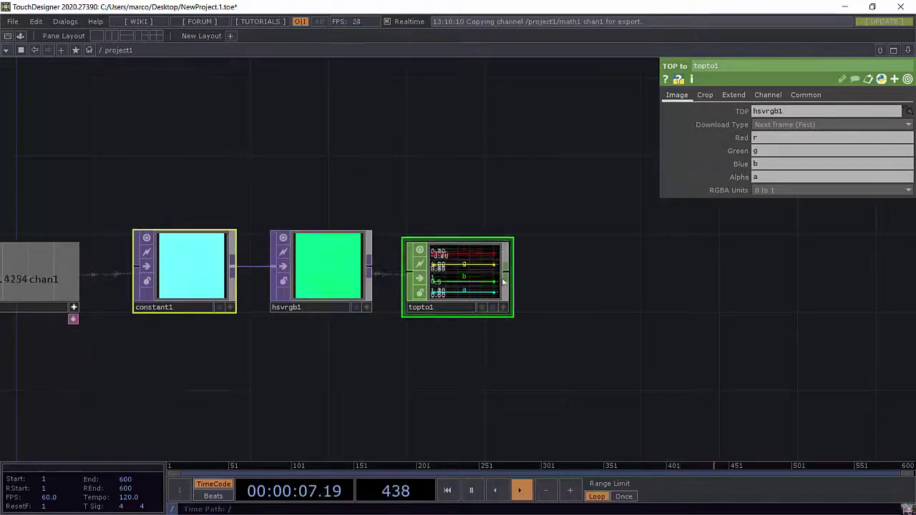
left_click(806, 94)
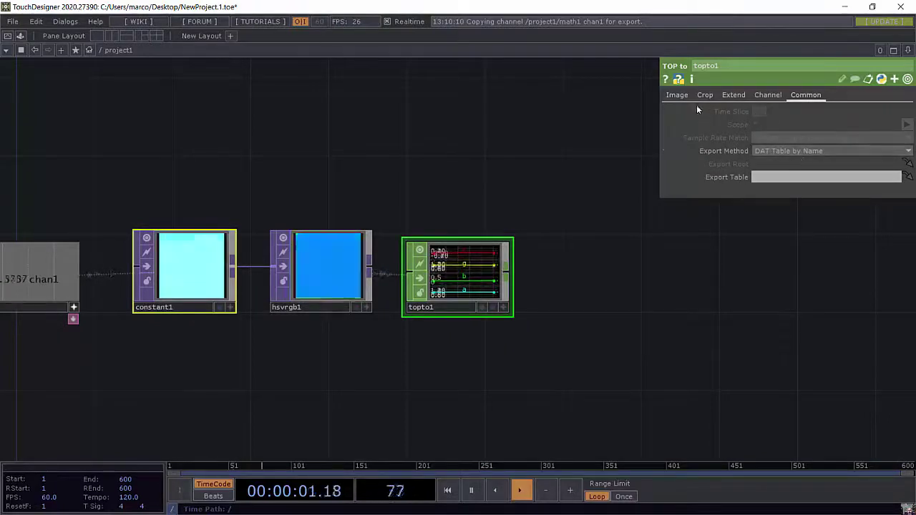
left_click(679, 96)
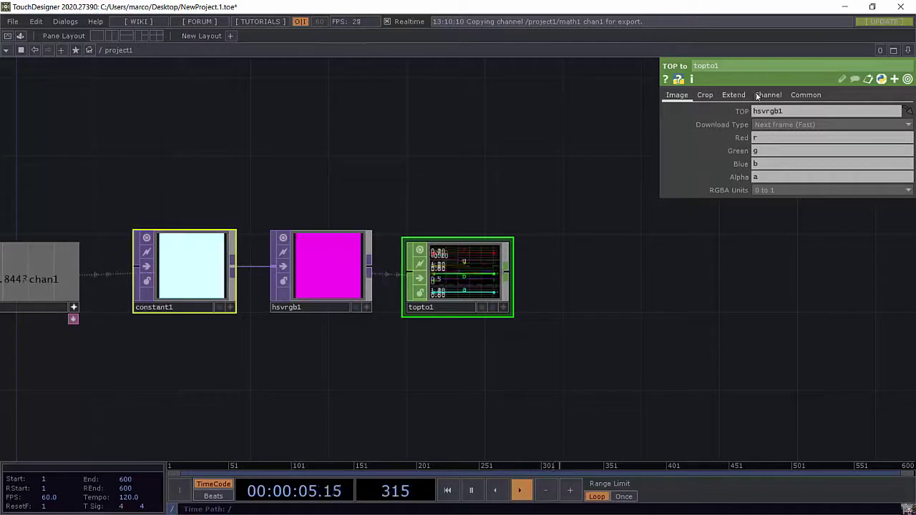
left_click(761, 96)
left_click(676, 95)
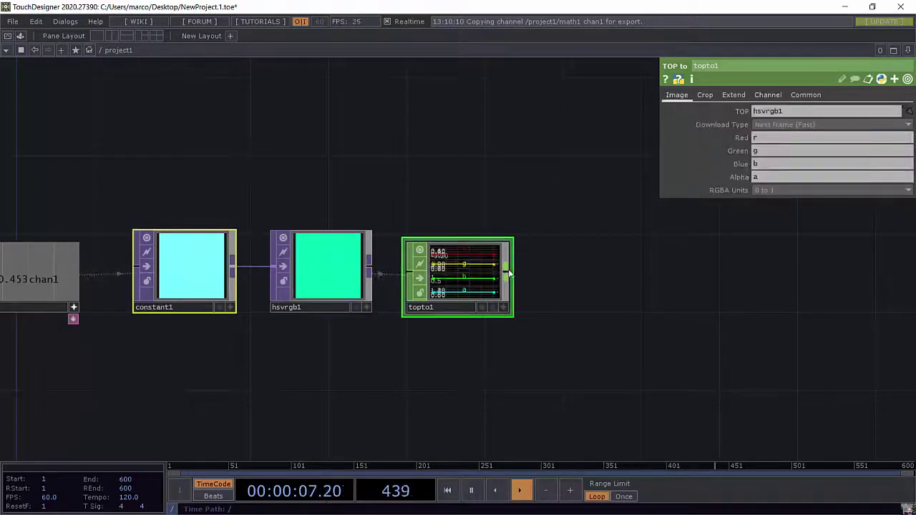
Append a Select CHOP to the output of topto1, placed after it and slightly higher
left_click(507, 271)
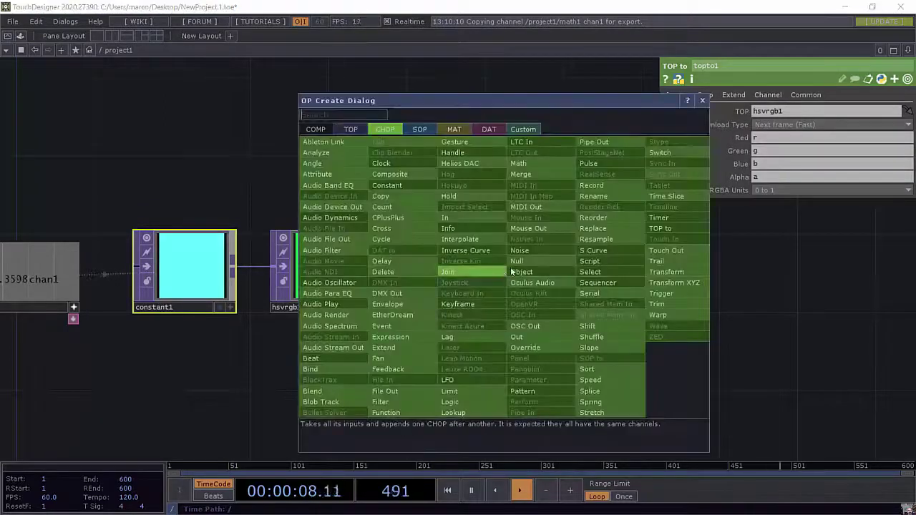
left_click(601, 272)
left_click(588, 212)
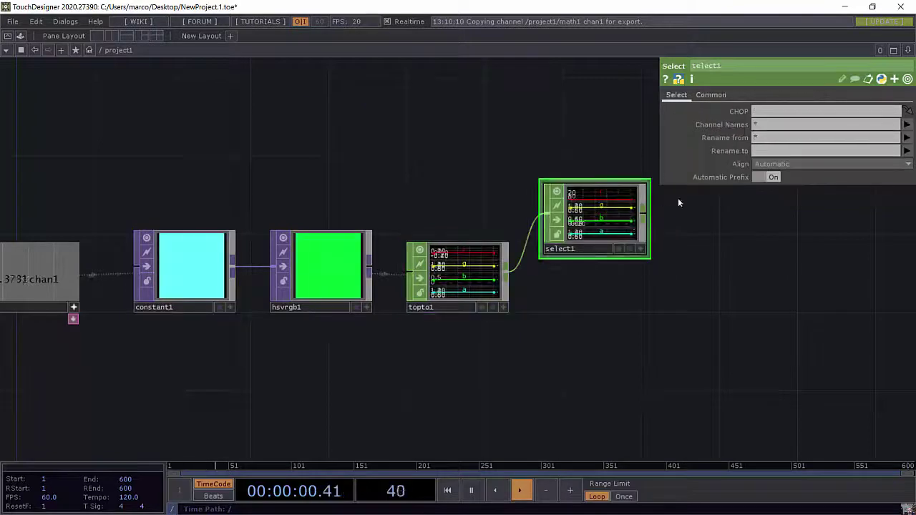
Set both Channel Names and Rename from of the new Select CHOP to r
left_click(772, 125)
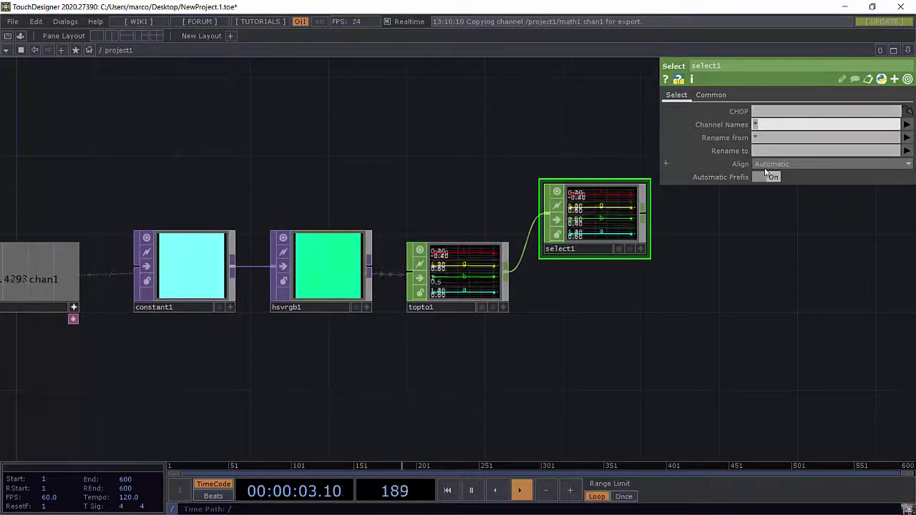
type("r")
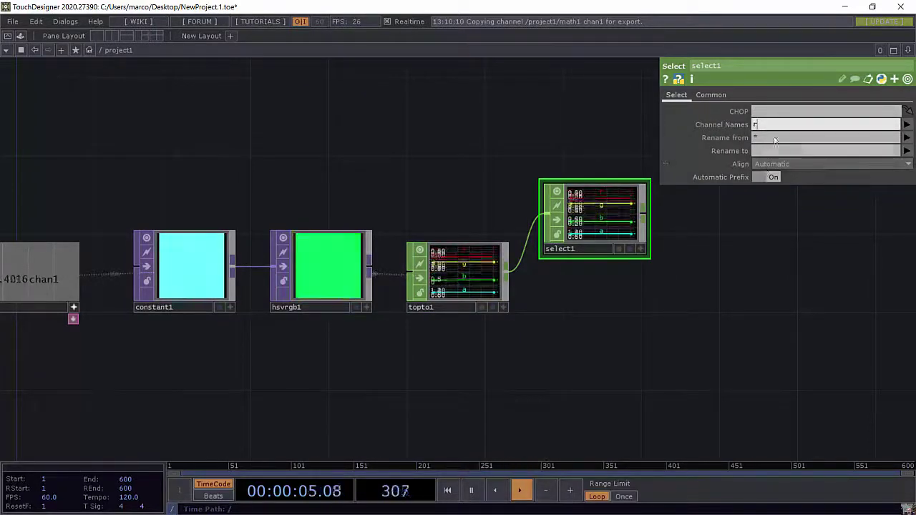
left_click(774, 138)
type("r")
key("Return")
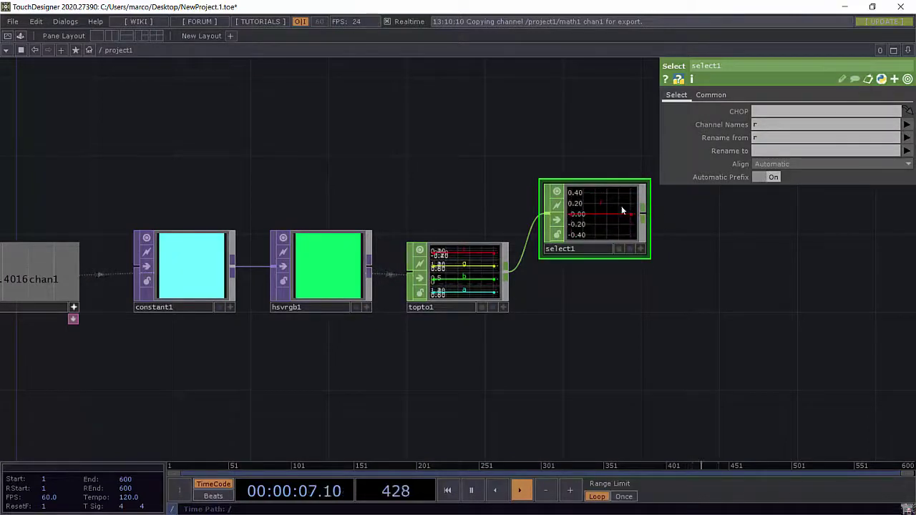
left_click(702, 97)
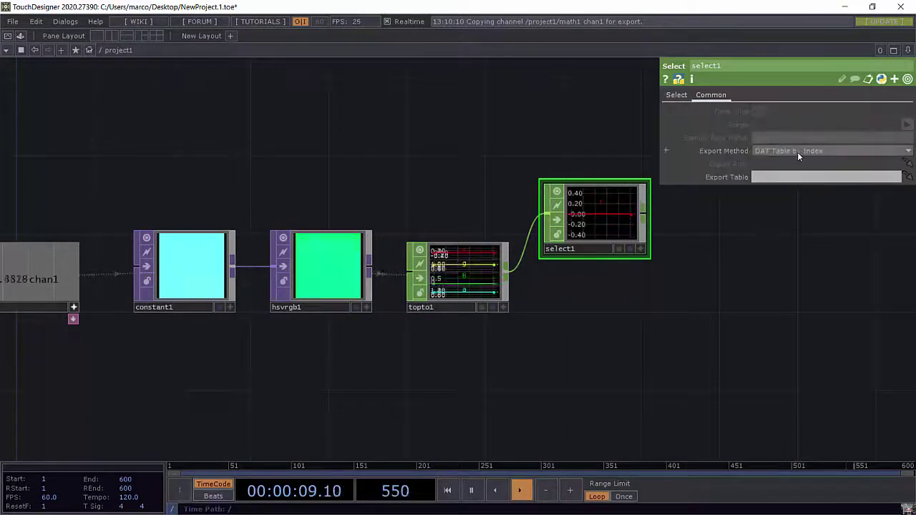
Branch a second Select CHOP off topto1's output and place it directly below the first one
scroll(794, 153, "down", 3)
scroll(741, 176, "up", 1)
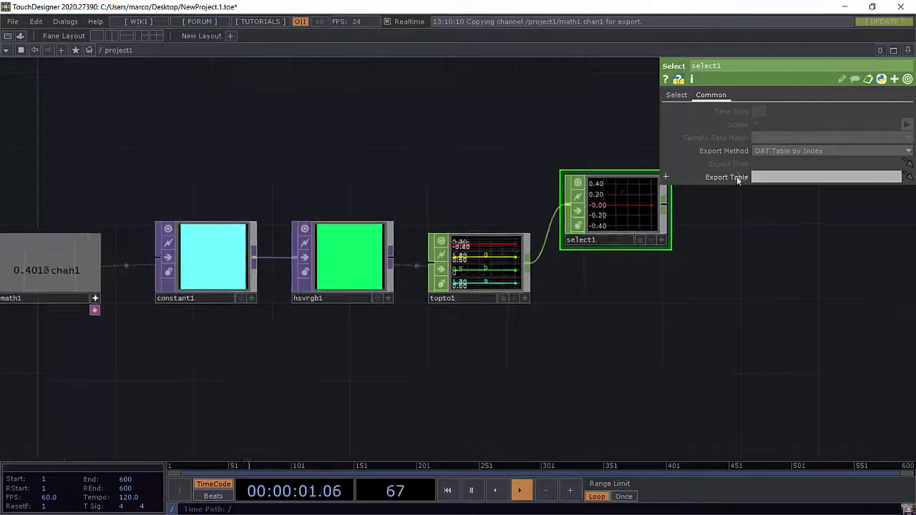
right_click(528, 265)
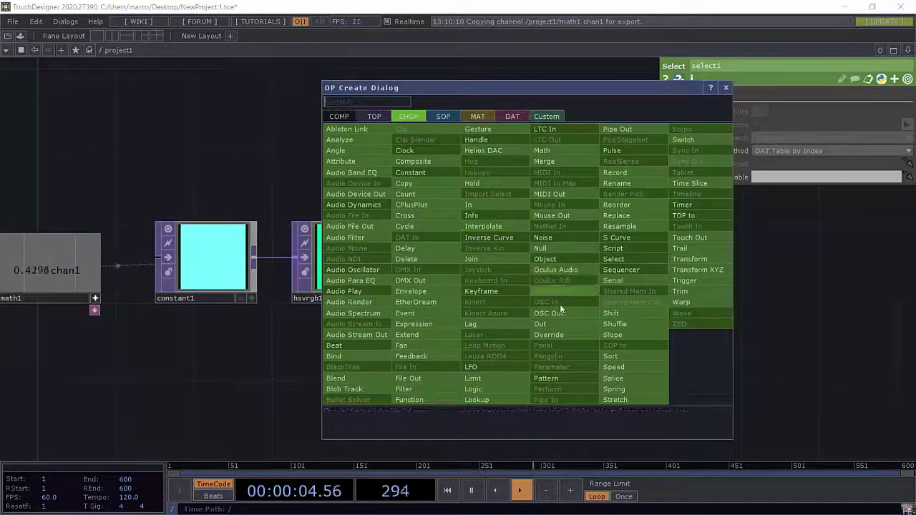
left_click(621, 277)
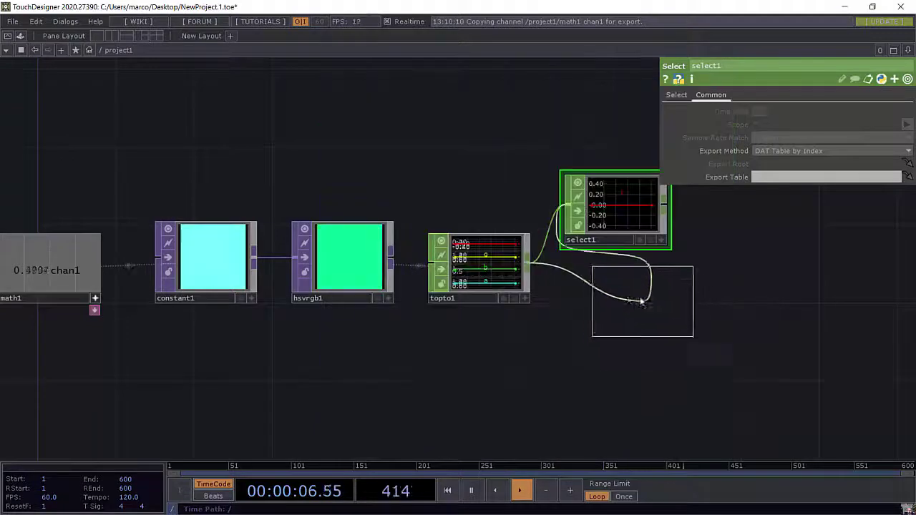
left_click(615, 290)
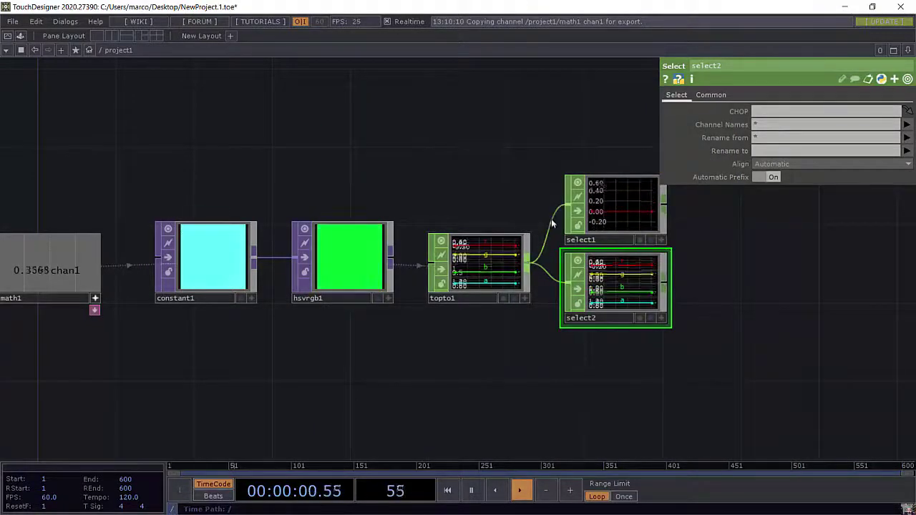
Set both Channel Names and Rename from of the second Select CHOP to g
left_click(763, 125)
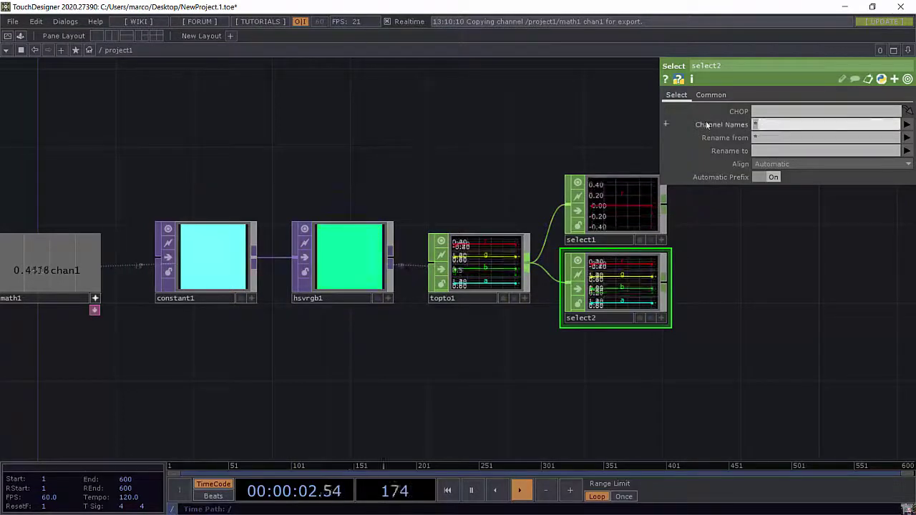
type("g")
key("Return")
type("g")
key("Return")
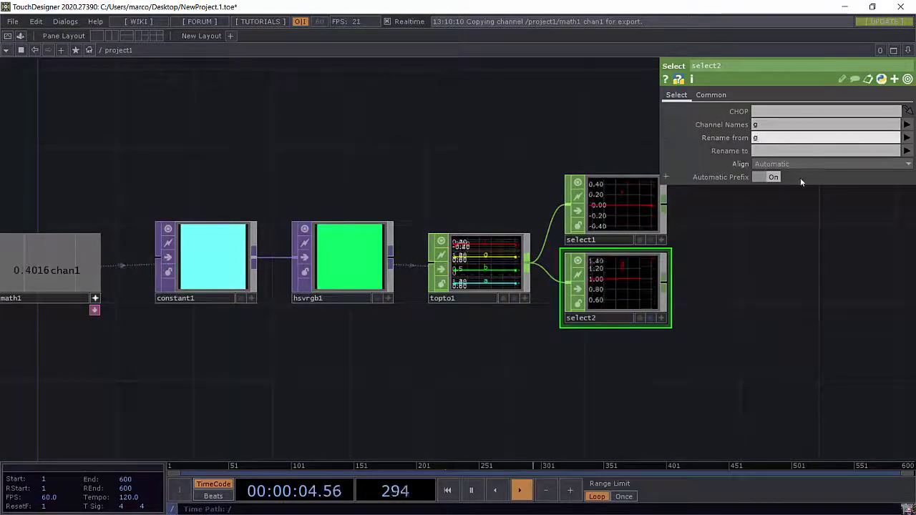
left_click(666, 150)
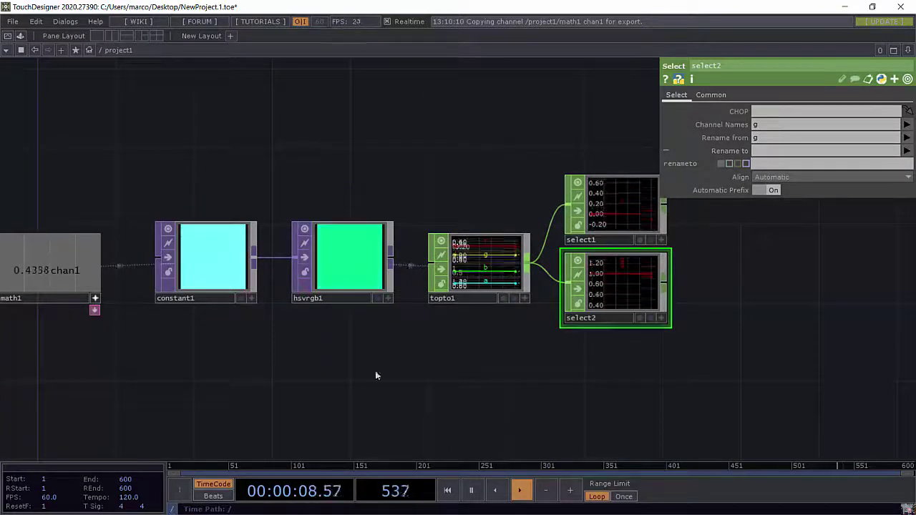
Add a third Select CHOP below the second one and connect topto1's output to its input
key("Tab")
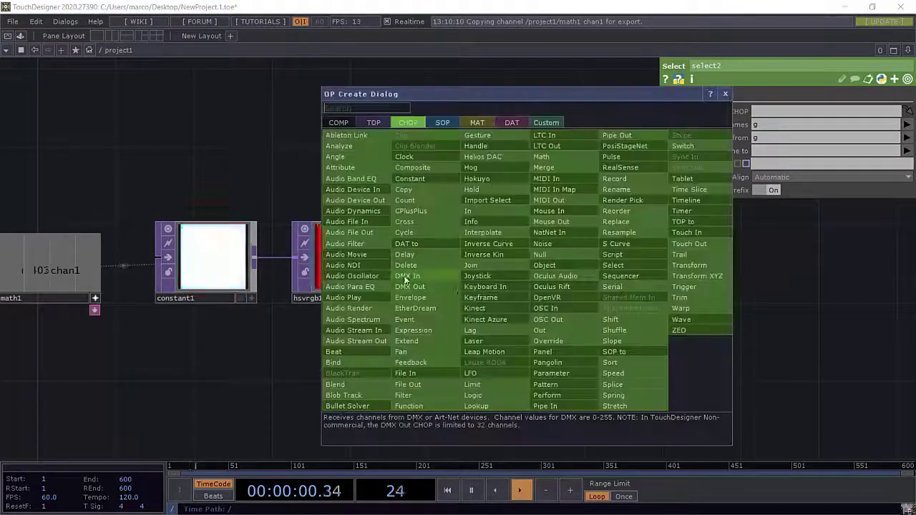
left_click(629, 265)
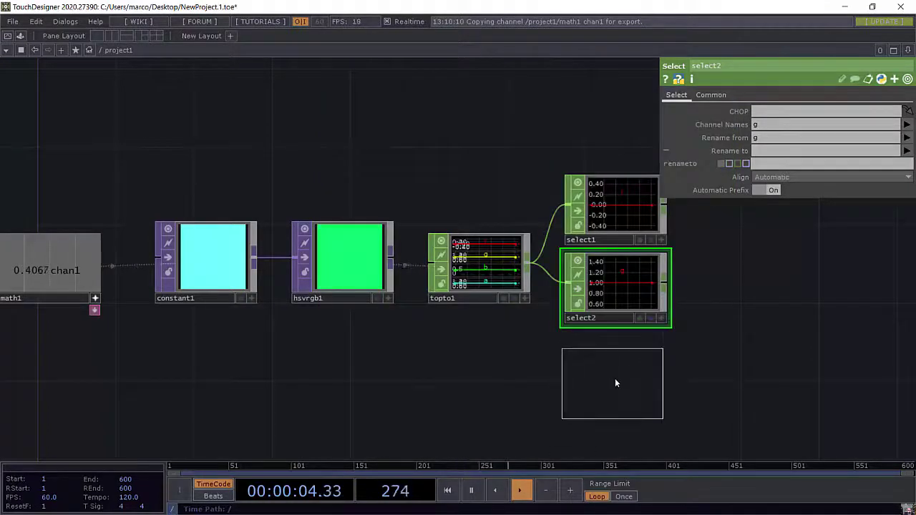
left_click(615, 383)
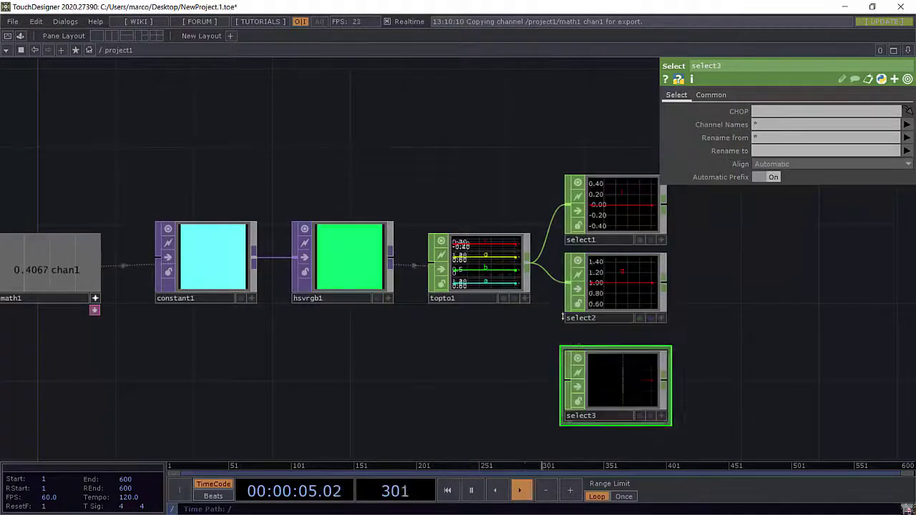
left_click(572, 382)
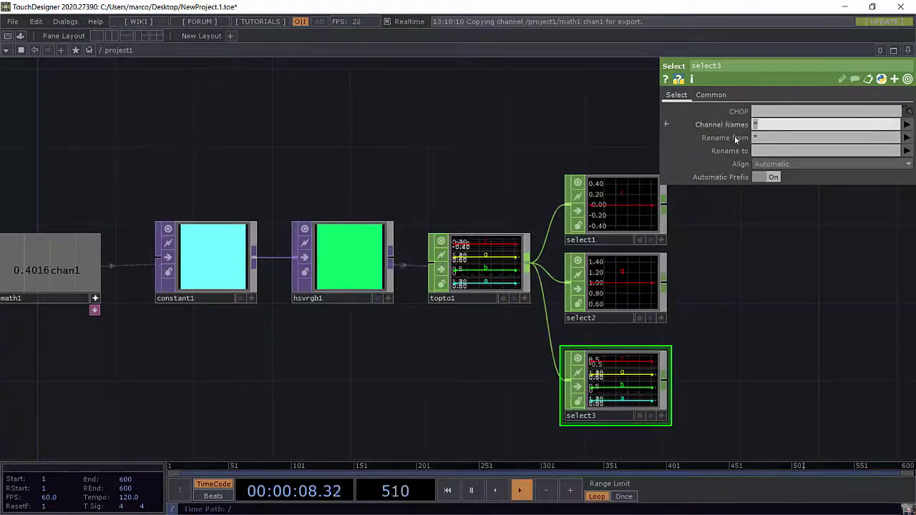
Set both Channel Names and Rename from of the third Select CHOP to b
type("b")
key("Tab")
type("b")
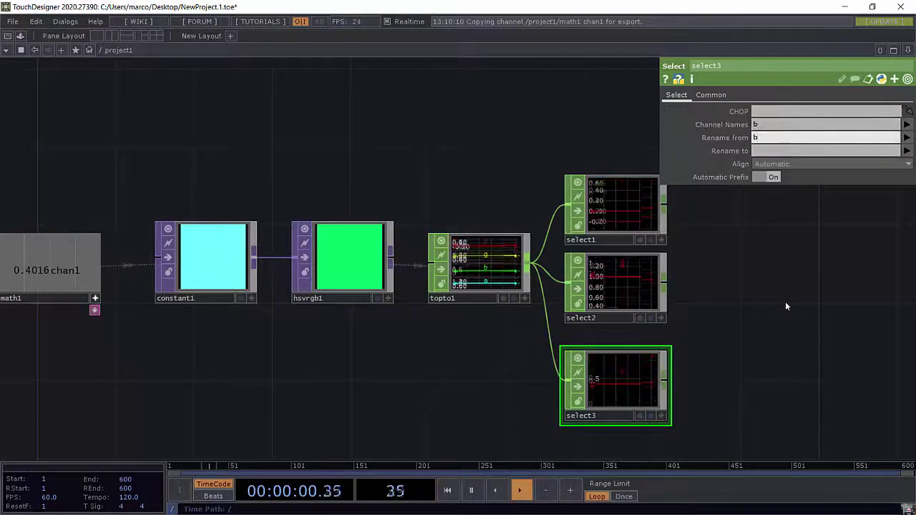
key("Return")
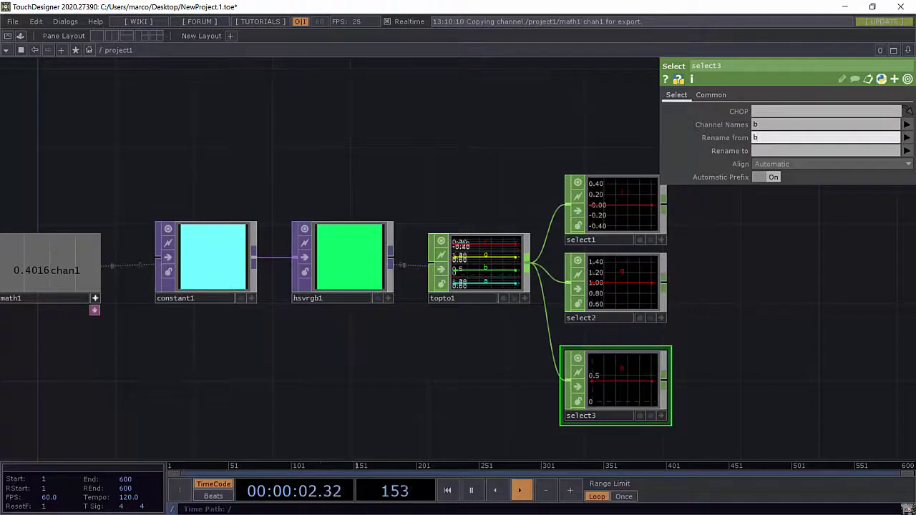